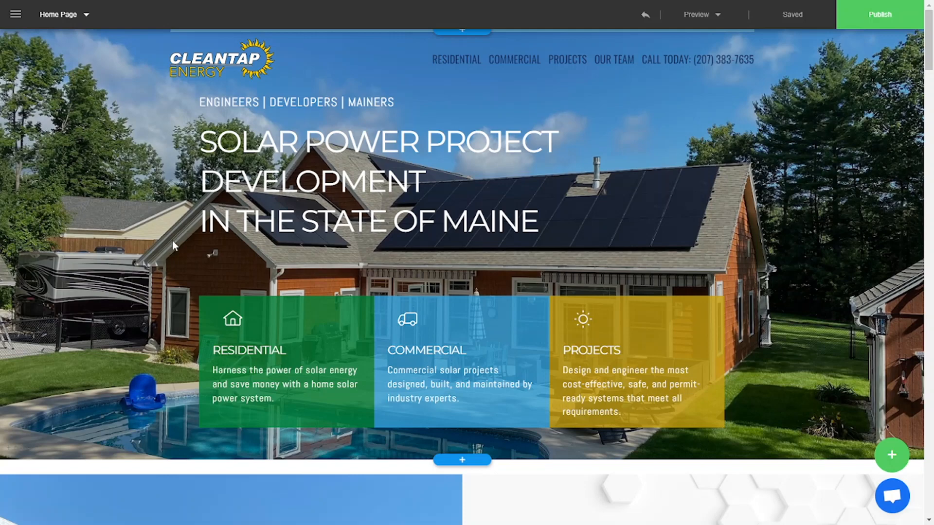
# Open the spacing controls in the header section's Pro settings and choose icon spacing.
pyautogui.click(235, 320)
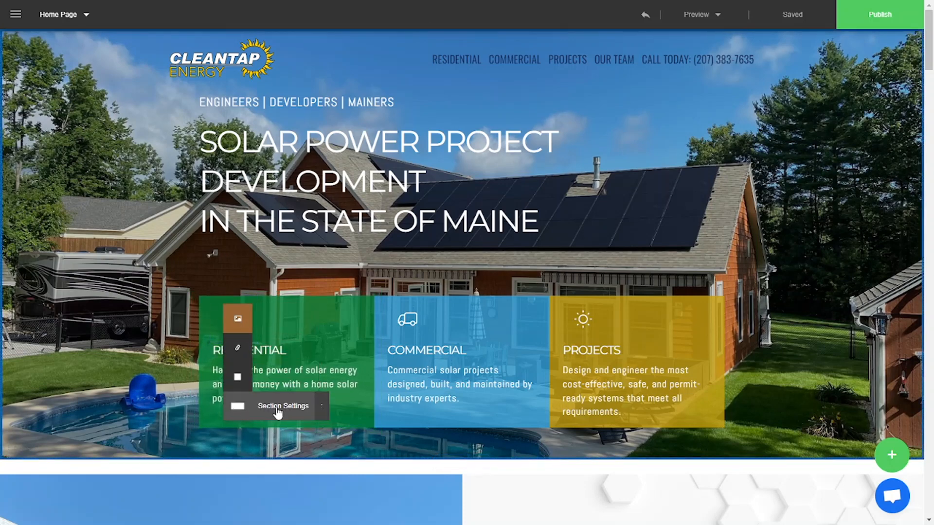
pyautogui.click(278, 409)
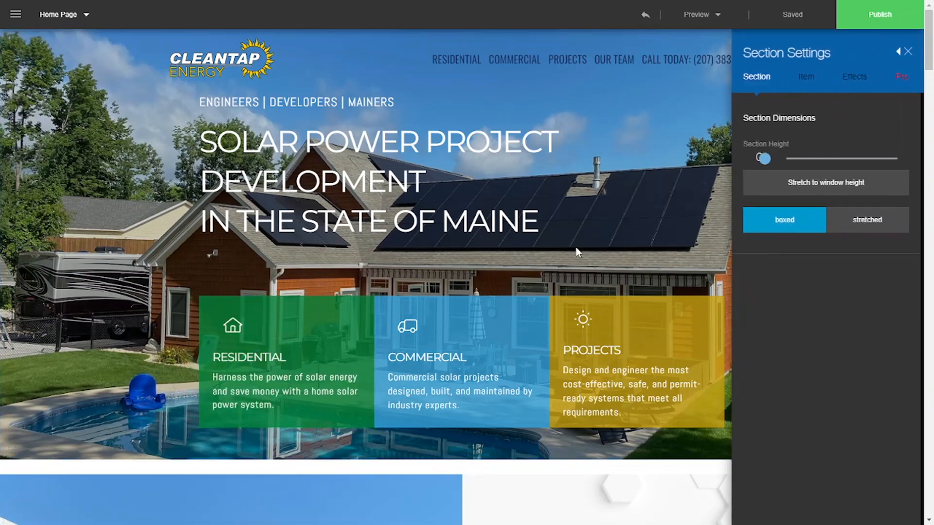
pyautogui.click(901, 79)
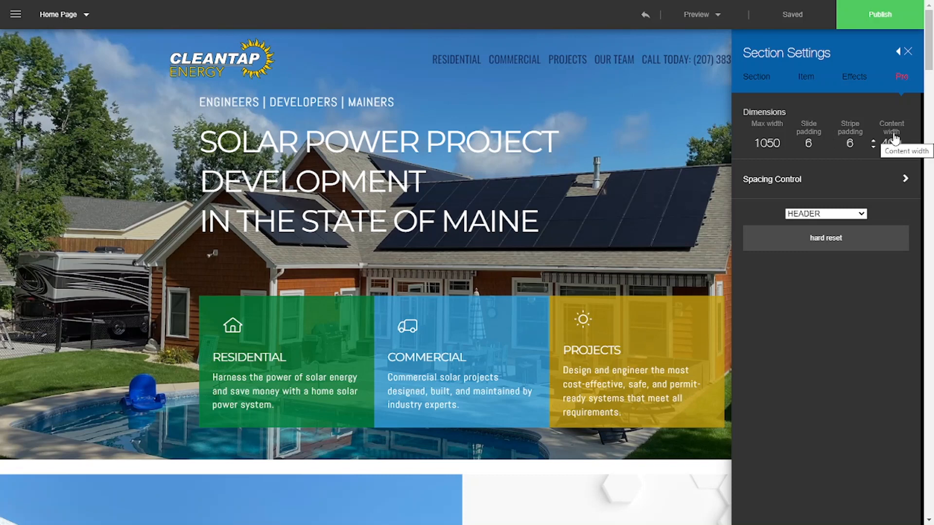
pyautogui.click(817, 186)
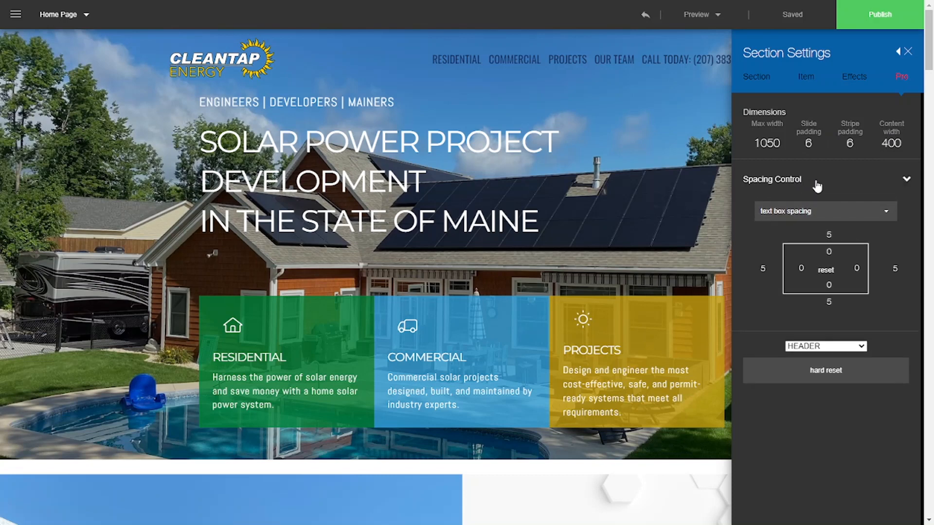
pyautogui.click(831, 212)
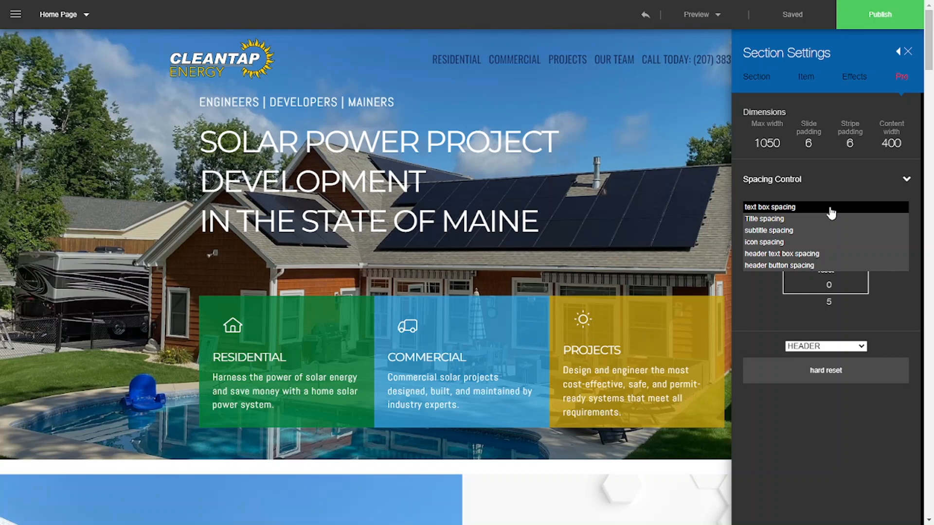
pyautogui.click(814, 242)
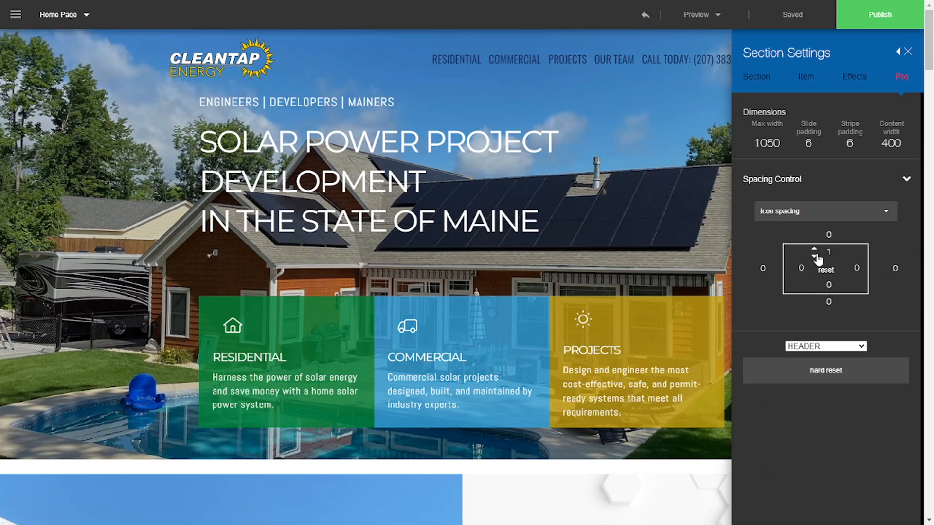
# Set the outer top spacing of the header icons to 20.
pyautogui.click(816, 257)
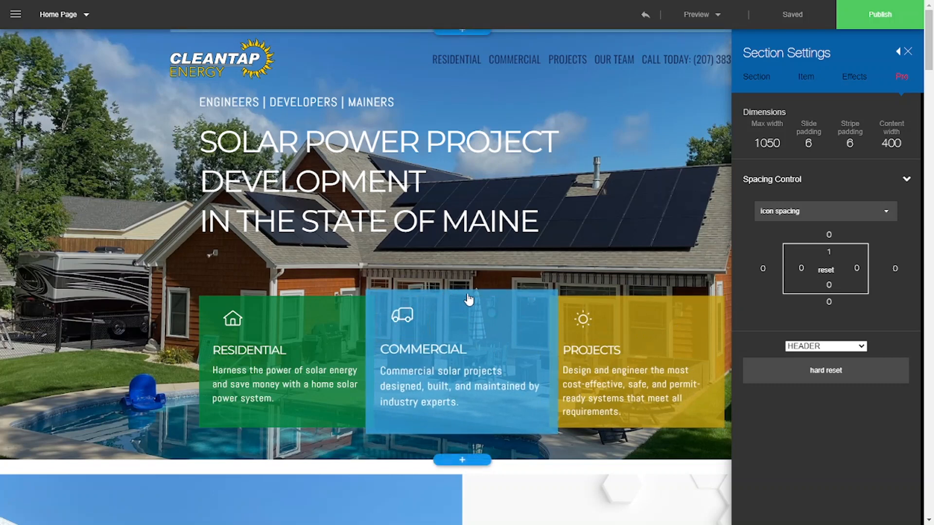
pyautogui.click(814, 234)
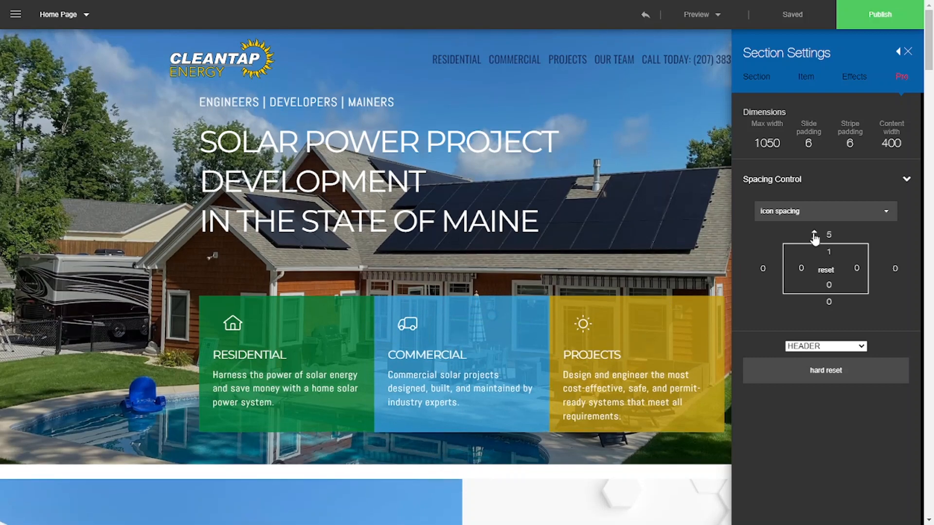
pyautogui.click(814, 234)
pyautogui.click(814, 234)
pyautogui.click(814, 234)
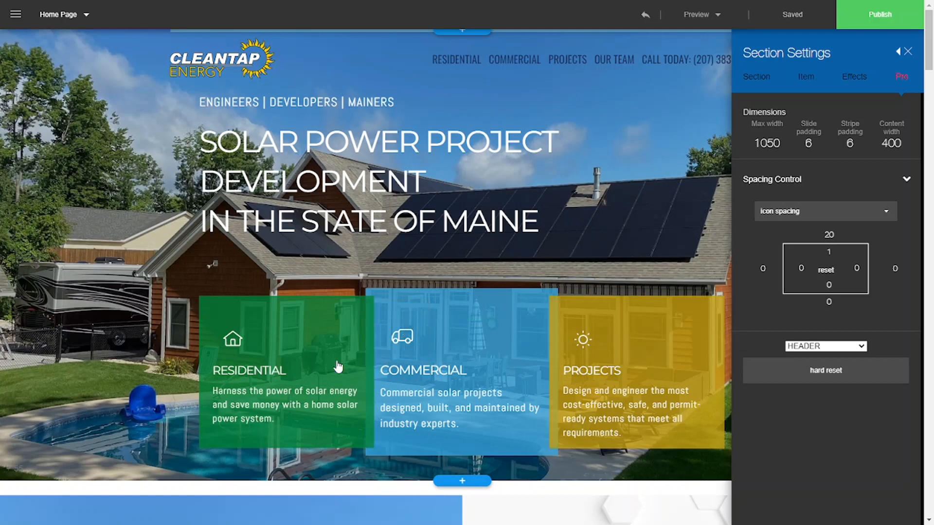
# Set the outer left, right and bottom spacing of the header icons to 15 each.
pyautogui.click(748, 268)
pyautogui.click(748, 267)
pyautogui.click(747, 268)
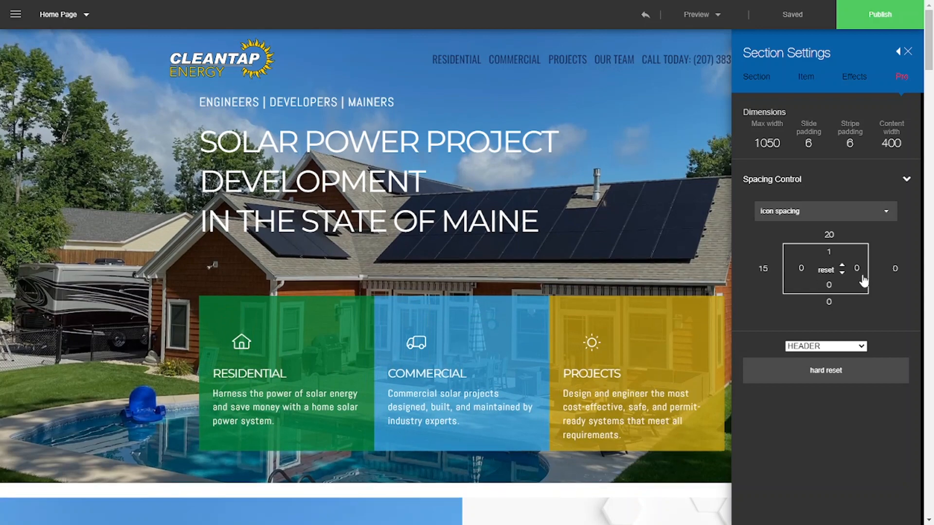
pyautogui.click(879, 269)
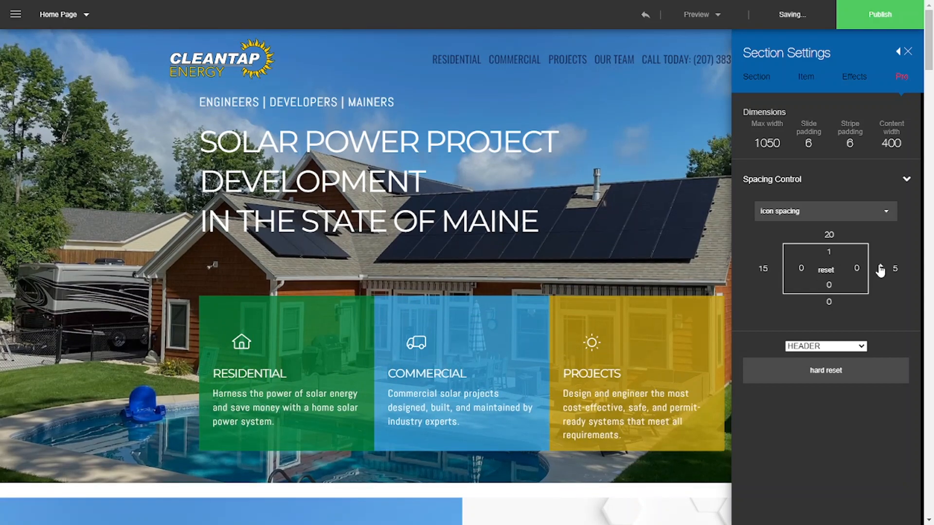
pyautogui.click(881, 269)
pyautogui.click(880, 269)
pyautogui.click(815, 302)
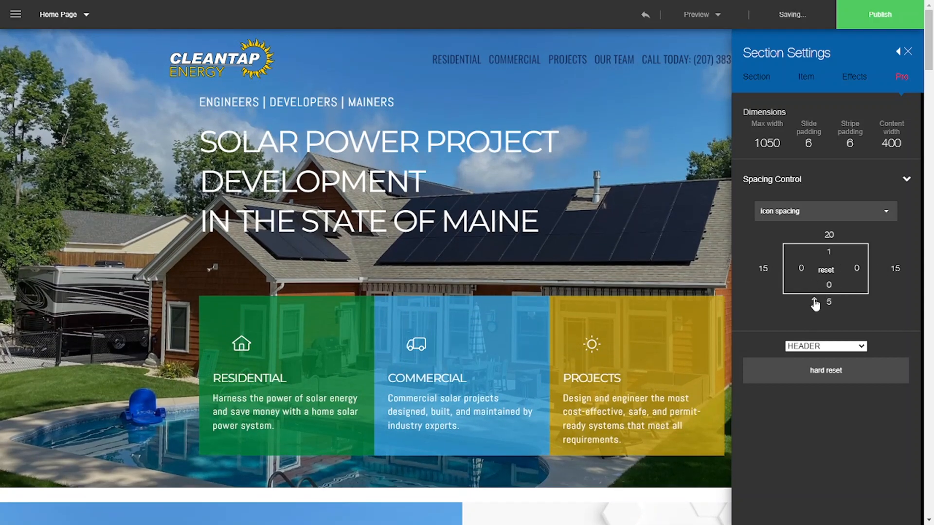
pyautogui.click(815, 303)
pyautogui.click(815, 302)
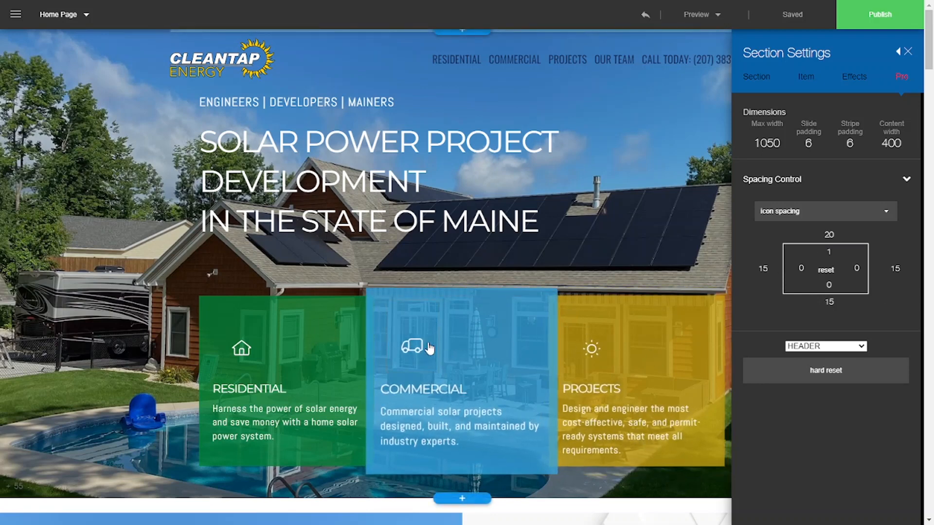
# Set the inner spacing of the header icons to 11 at the top and 15 at the bottom.
pyautogui.click(815, 252)
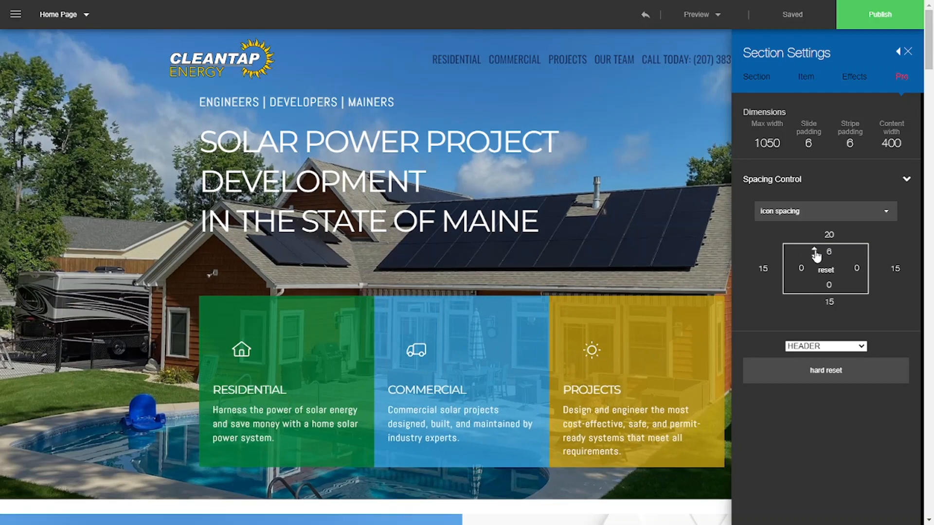
pyautogui.click(814, 252)
pyautogui.click(815, 251)
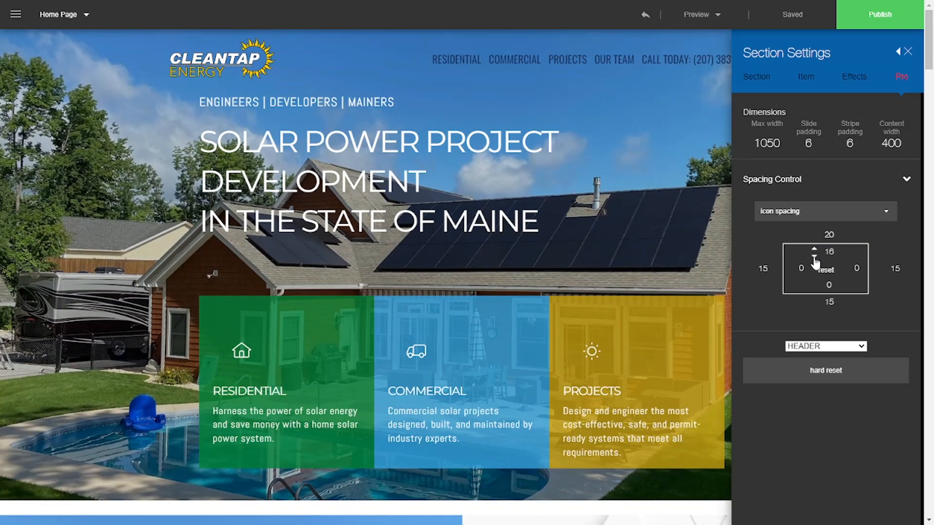
pyautogui.click(815, 257)
pyautogui.click(815, 284)
pyautogui.click(815, 285)
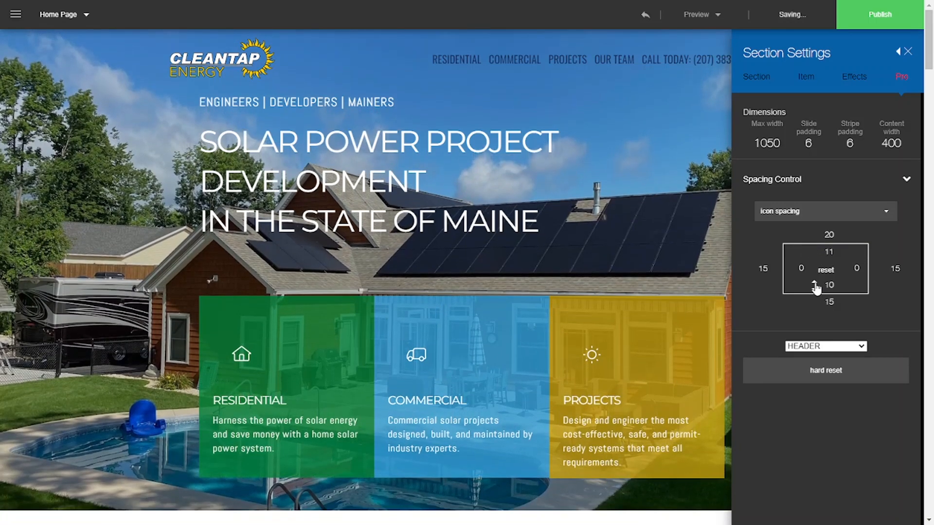
pyautogui.click(815, 285)
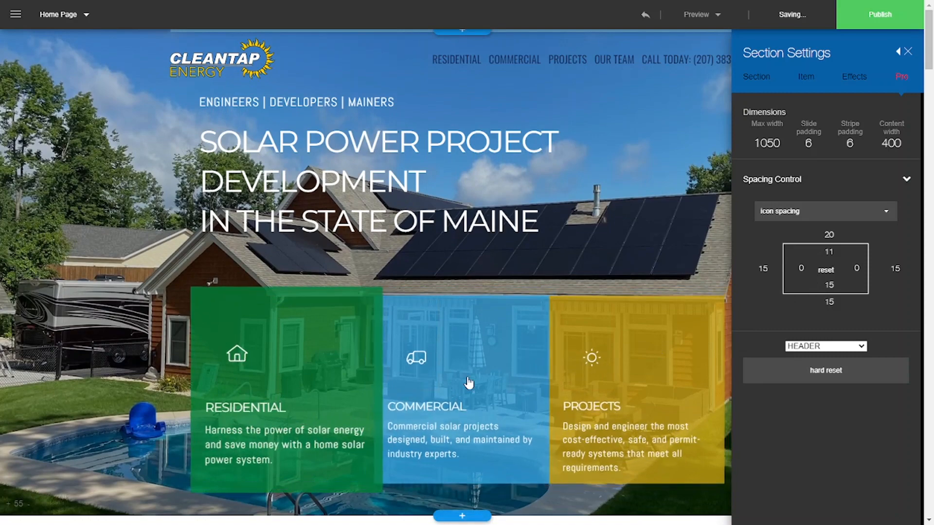
# Reset the icon spacing and close the section settings.
pyautogui.click(826, 269)
pyautogui.click(908, 51)
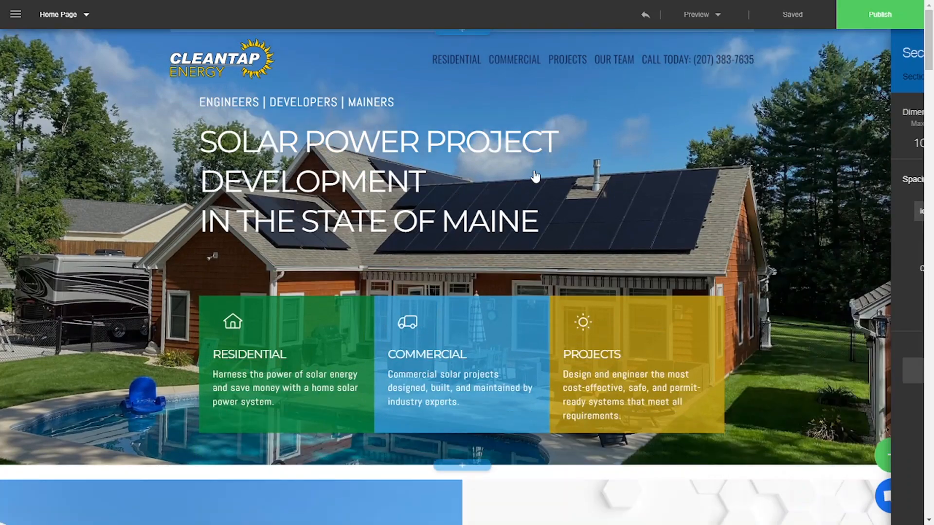
# Add a button element beneath the header's main title.
pyautogui.click(399, 212)
pyautogui.moveTo(465, 215)
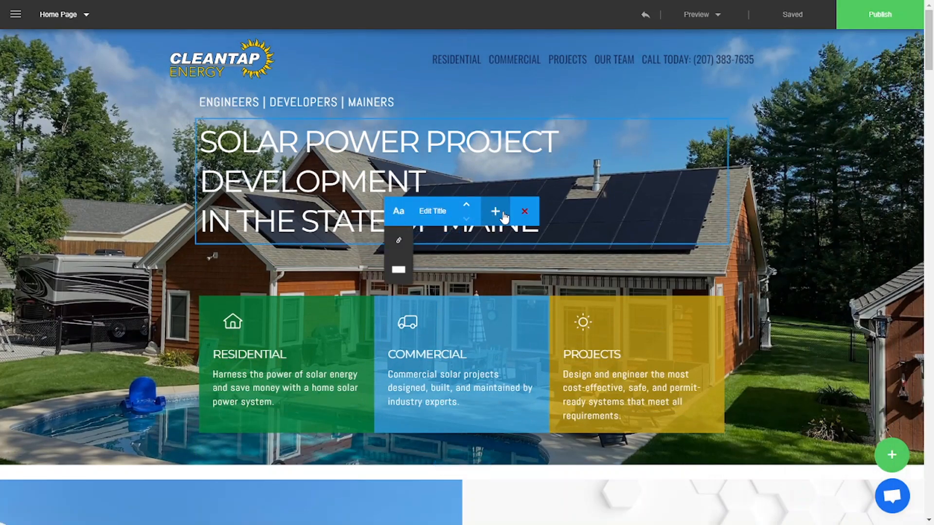
pyautogui.click(501, 214)
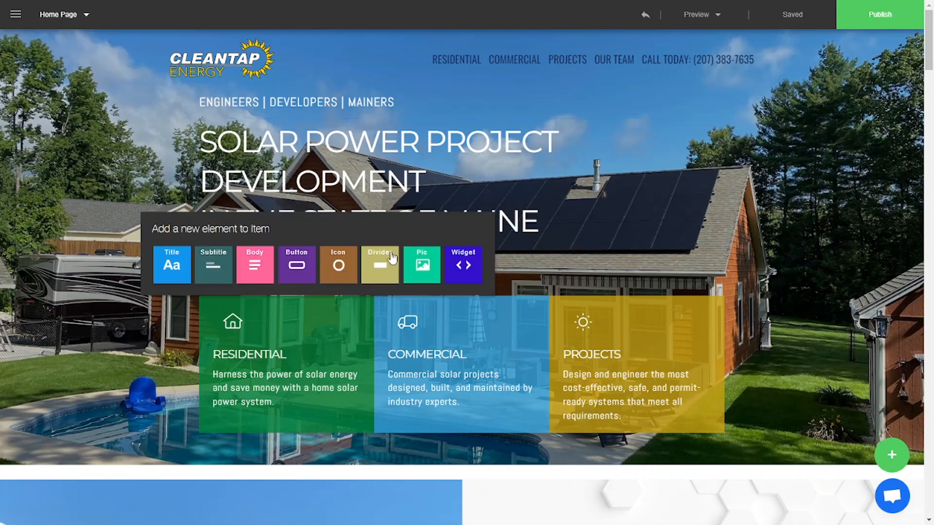
pyautogui.click(298, 263)
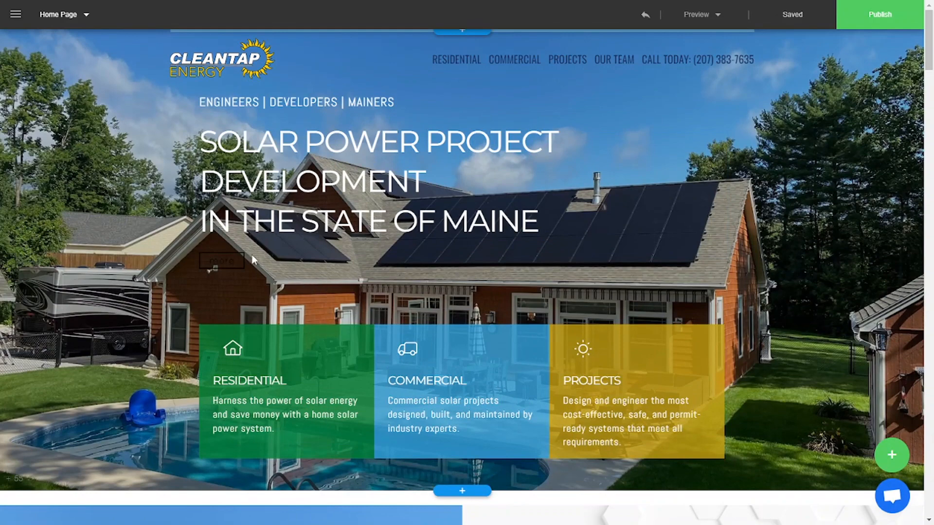
# Give the new header button a yellow idle background with black text, and set its effect to Clear.
pyautogui.click(232, 267)
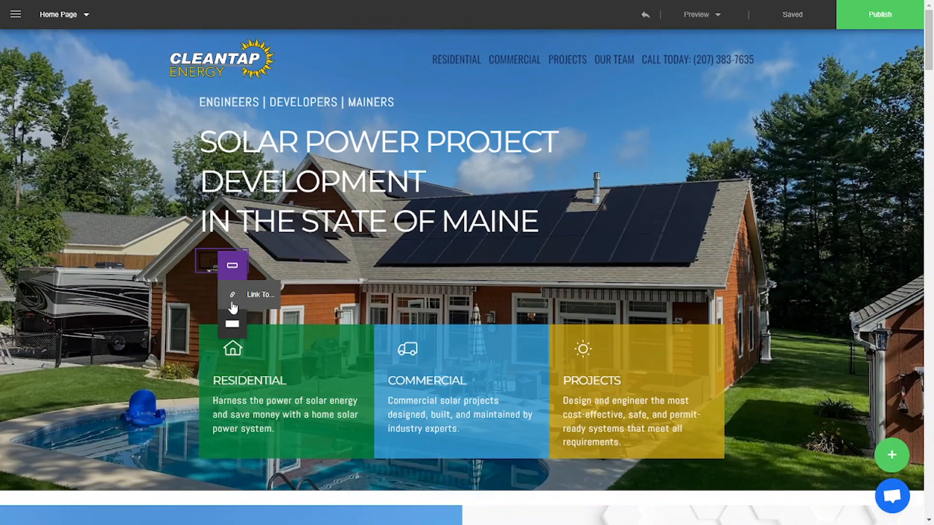
pyautogui.click(308, 265)
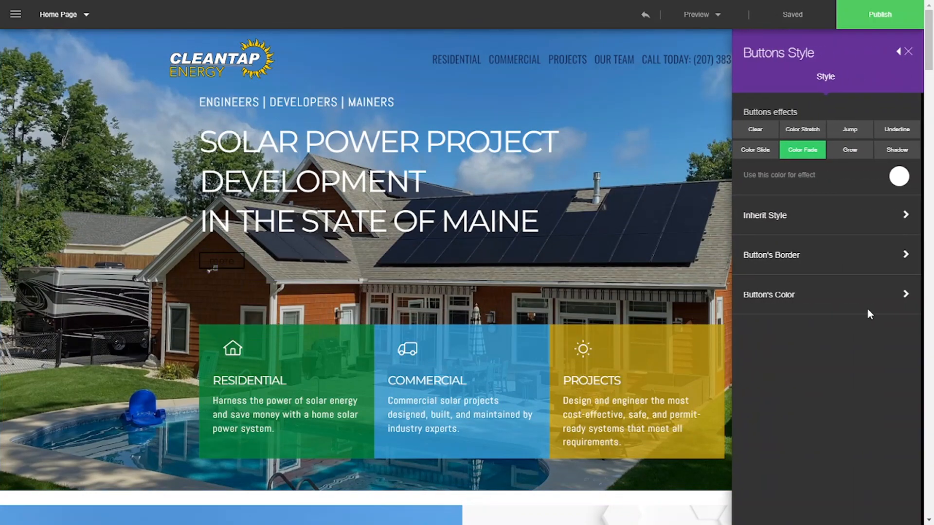
pyautogui.click(819, 339)
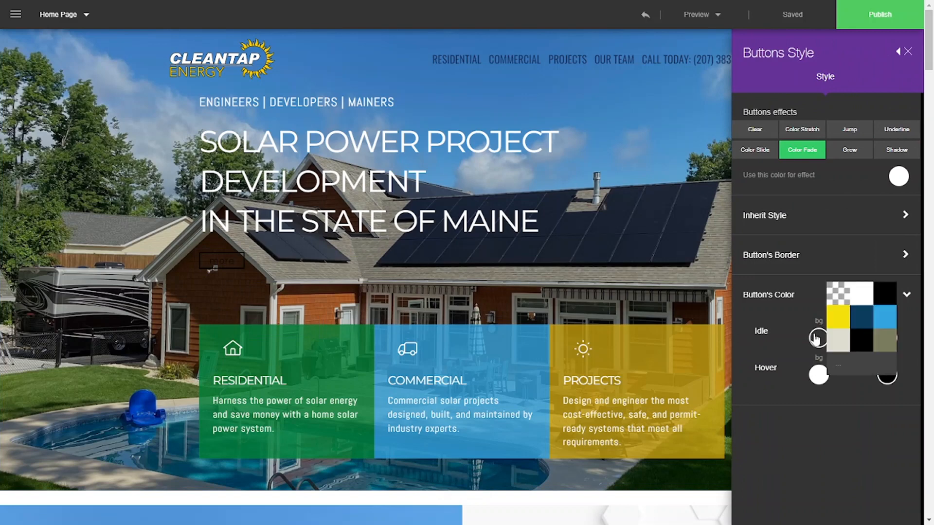
pyautogui.click(843, 323)
pyautogui.click(887, 338)
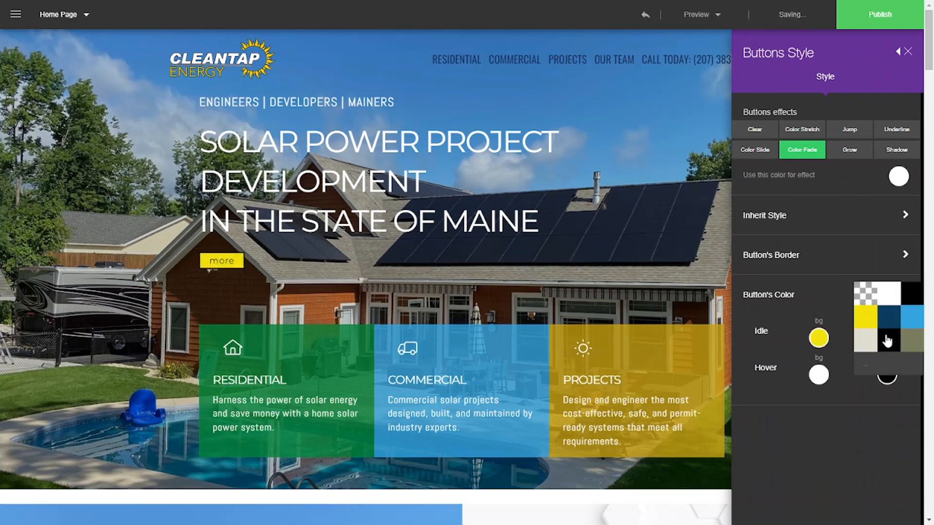
pyautogui.click(890, 297)
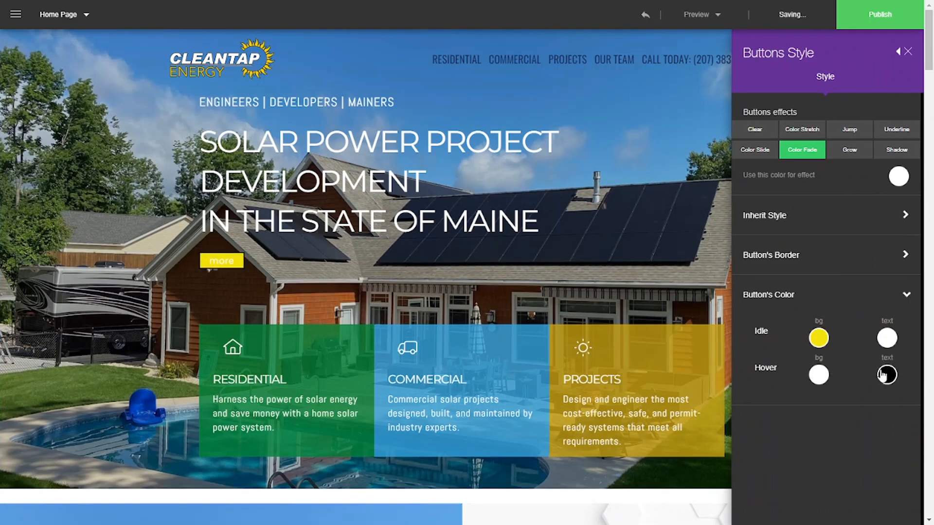
pyautogui.click(888, 339)
pyautogui.click(913, 305)
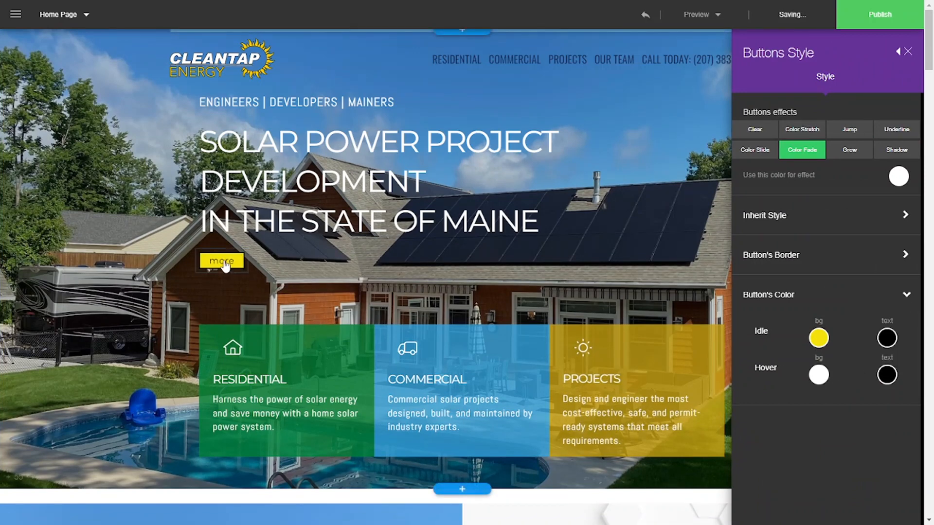
pyautogui.click(754, 129)
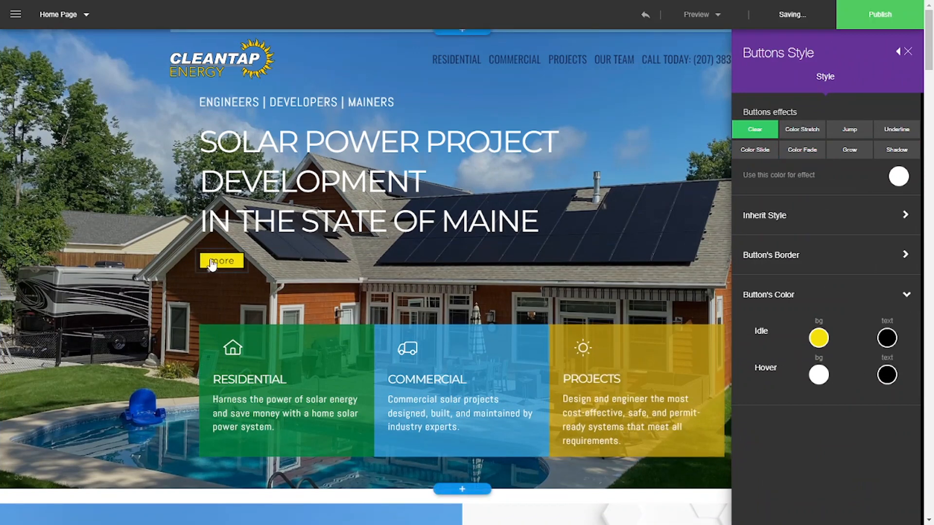
pyautogui.click(910, 56)
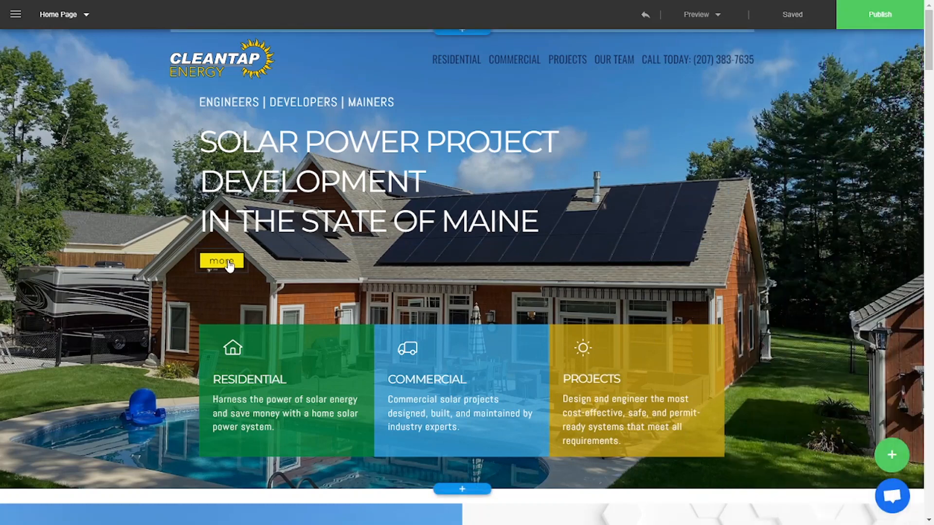
# Replace the header button's label with "Learn More".
pyautogui.click(225, 262)
pyautogui.click(273, 264)
pyautogui.press('BackSpace')
pyautogui.press('BackSpace')
pyautogui.press('BackSpace')
pyautogui.press('BackSpace')
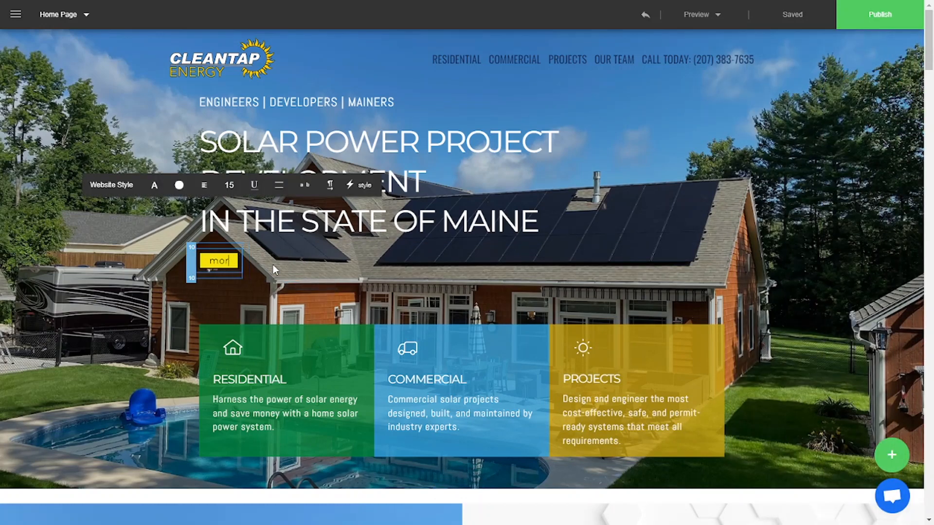
pyautogui.write('Learn More')
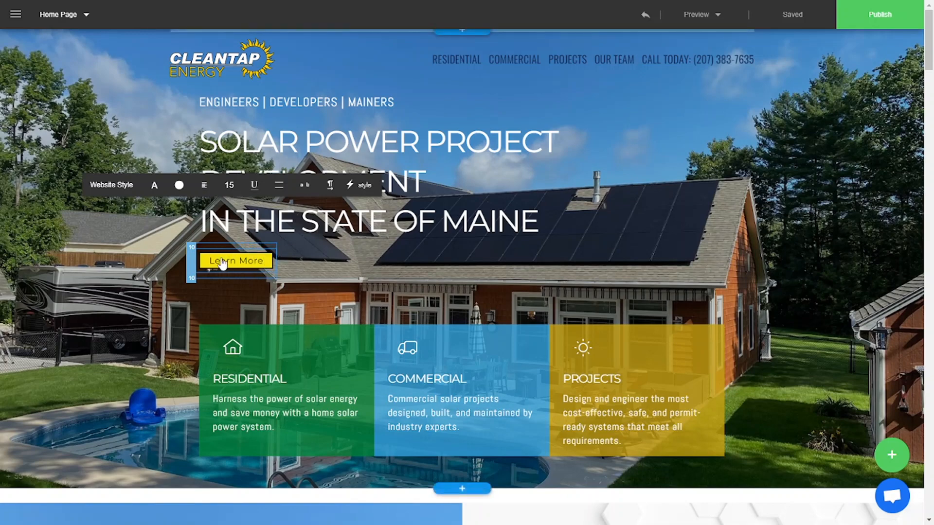
pyautogui.moveTo(191, 251)
pyautogui.click(194, 265)
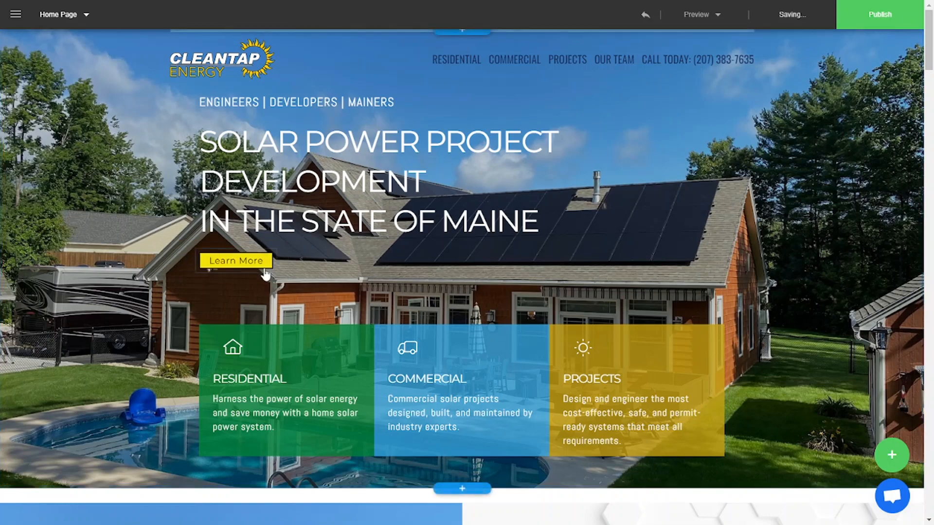
# Add a second button beside the Learn More button in the header.
pyautogui.click(244, 263)
pyautogui.click(244, 262)
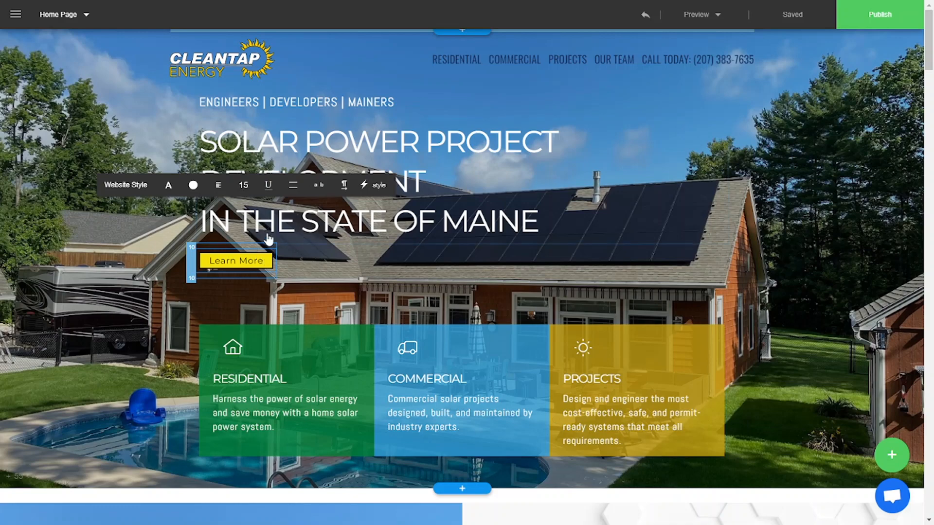
pyautogui.click(340, 273)
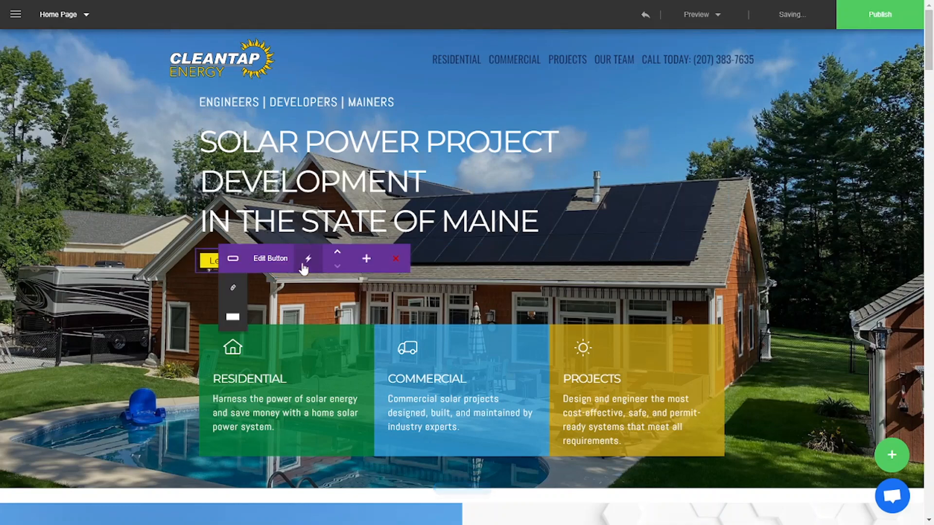
pyautogui.click(367, 258)
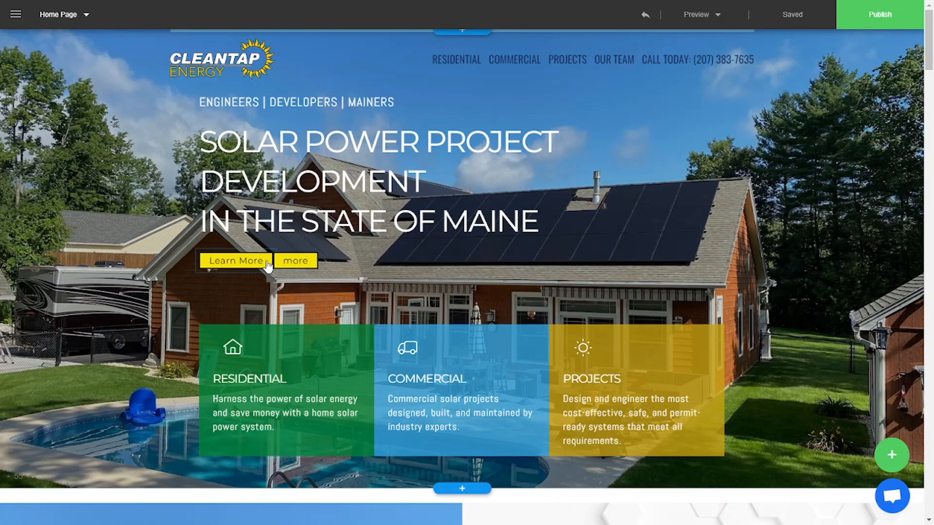
# Replace the label of the second header button with "Sign Up".
pyautogui.click(297, 262)
pyautogui.click(322, 265)
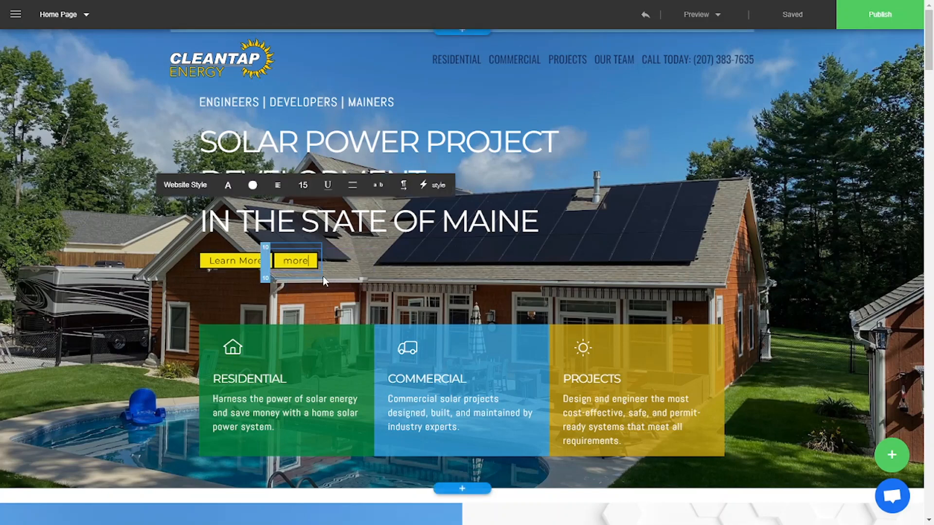
pyautogui.press('BackSpace')
pyautogui.press('BackSpace')
pyautogui.press('BackSpace')
pyautogui.press('BackSpace')
pyautogui.write('Sign U')
pyautogui.moveTo(262, 252)
pyautogui.click(536, 282)
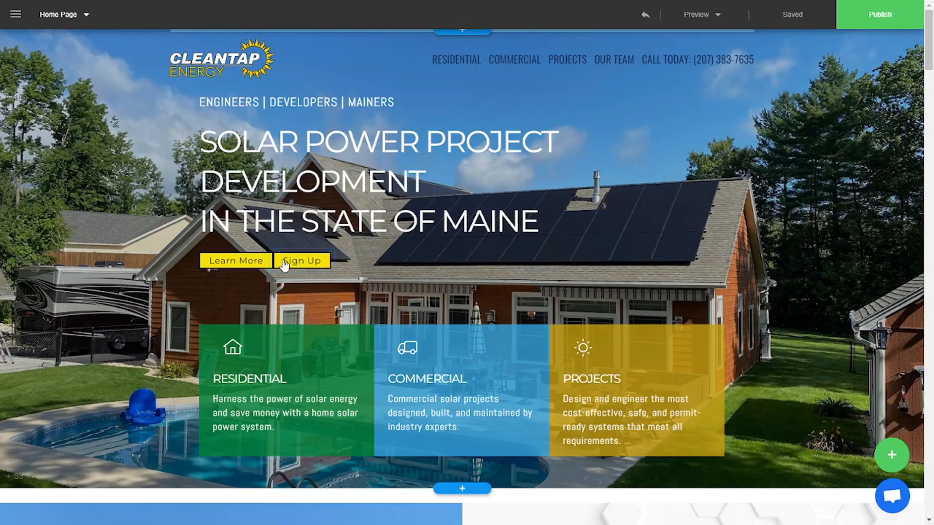
# Open the header button spacing controls in the header section's Pro settings.
pyautogui.click(285, 265)
pyautogui.click(332, 321)
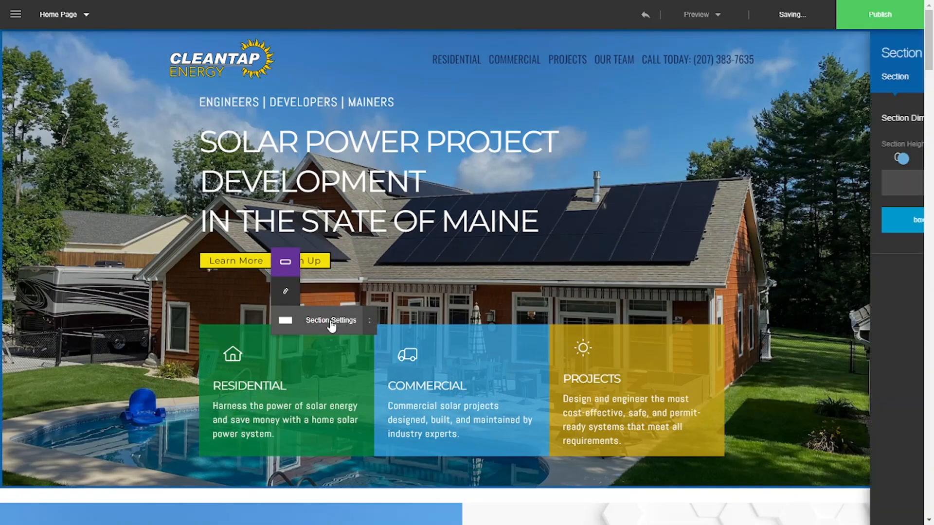
pyautogui.click(900, 78)
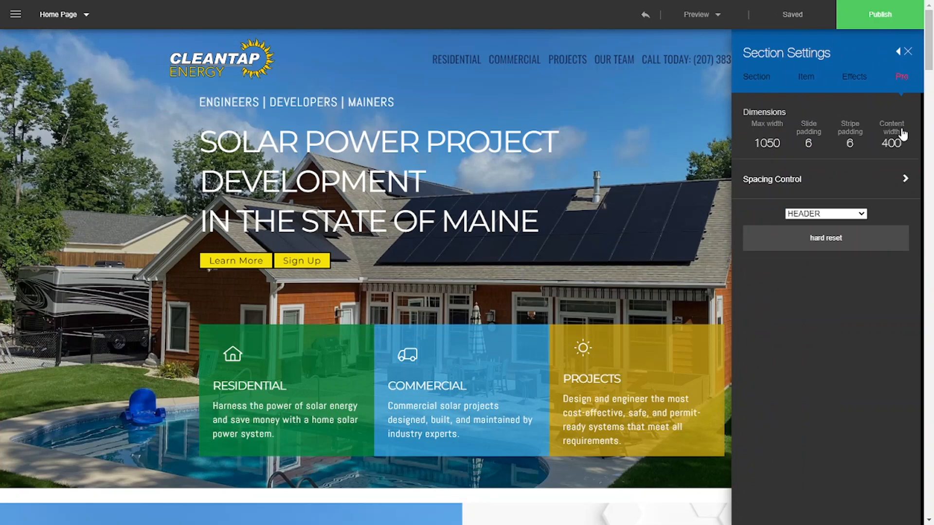
pyautogui.click(815, 189)
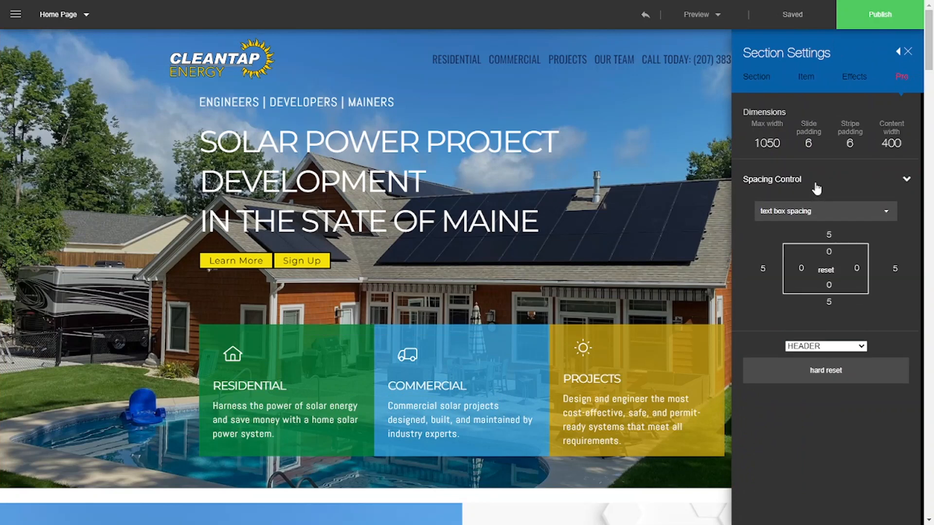
pyautogui.click(817, 212)
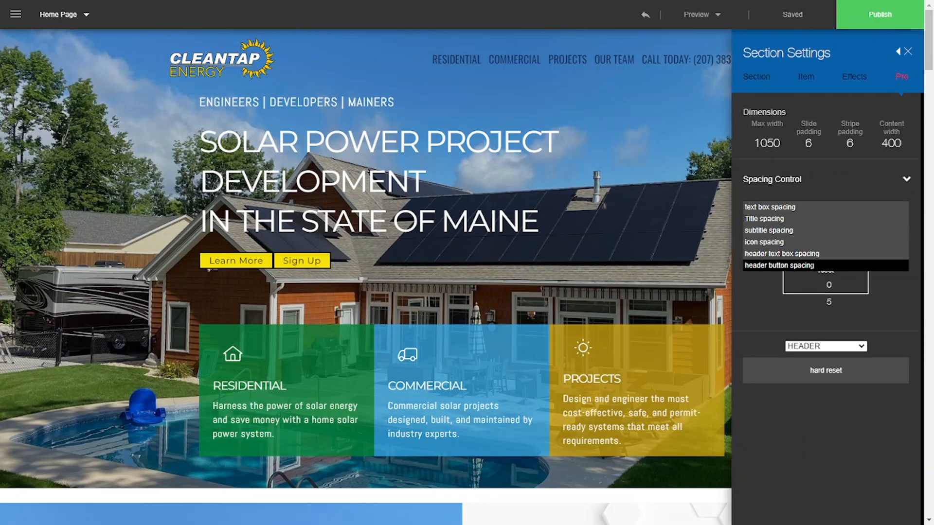
pyautogui.click(798, 265)
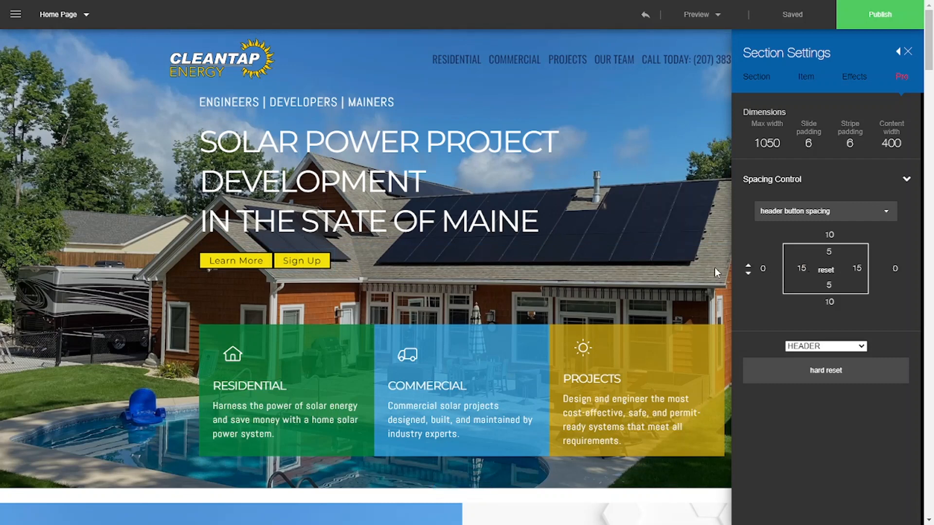
# Try a left inner padding of 5 on the header buttons and restore it to 15.
pyautogui.click(787, 273)
pyautogui.click(787, 273)
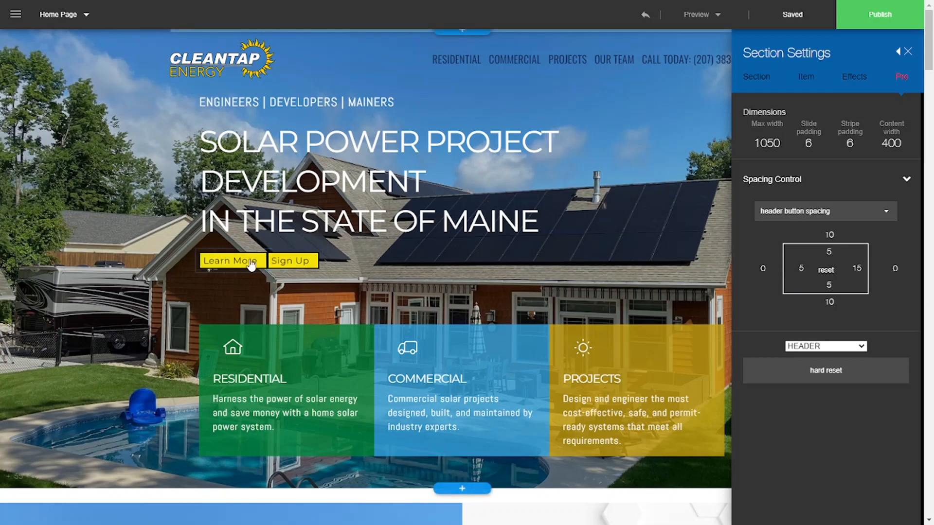
pyautogui.click(788, 266)
pyautogui.click(788, 266)
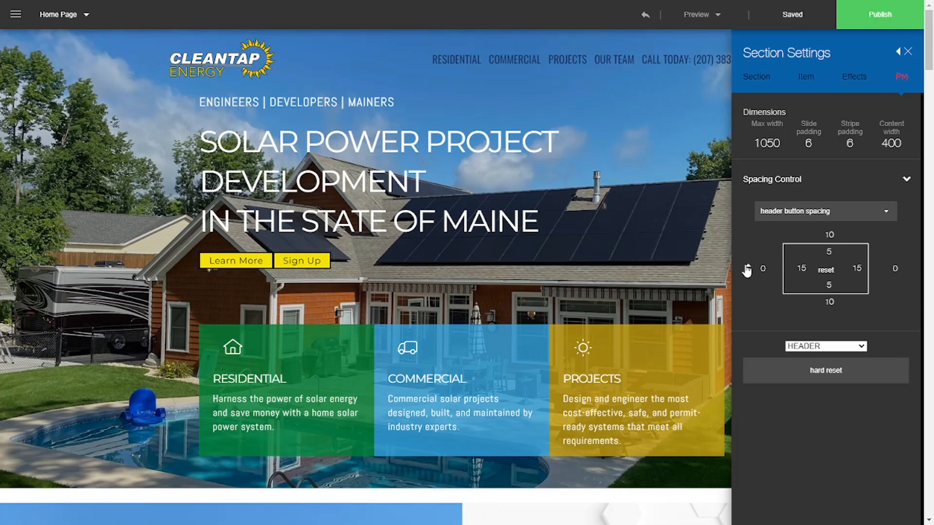
# Set the left and right outer spacing of the header buttons to 15 and close the section settings.
pyautogui.click(749, 268)
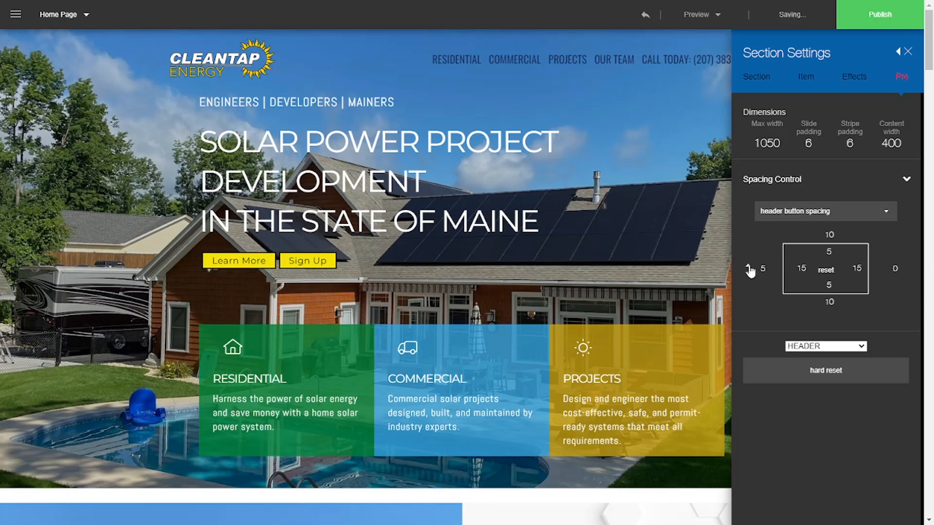
pyautogui.click(749, 268)
pyautogui.click(749, 268)
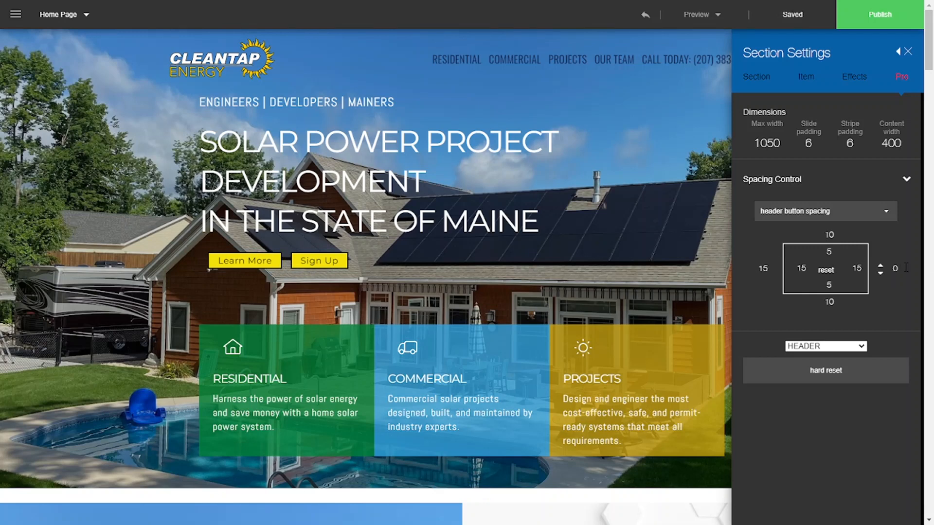
pyautogui.click(881, 269)
pyautogui.click(881, 269)
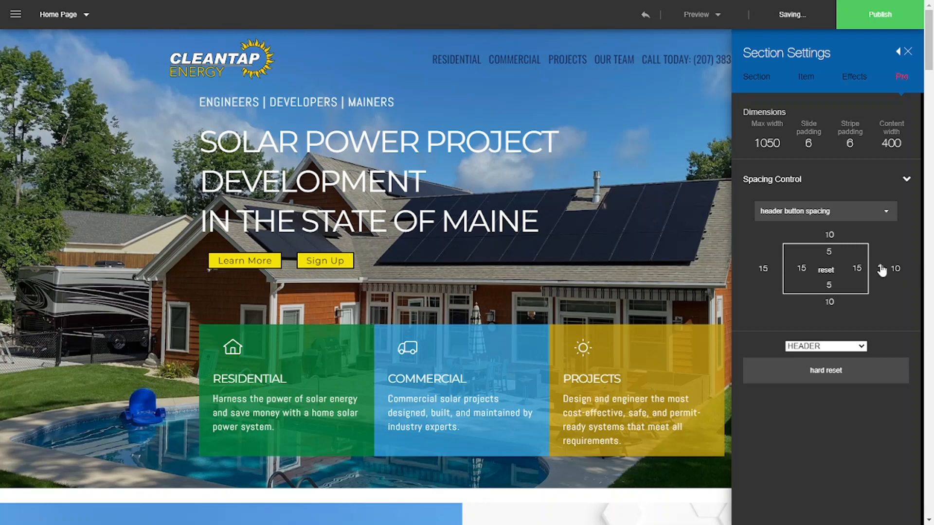
pyautogui.click(881, 269)
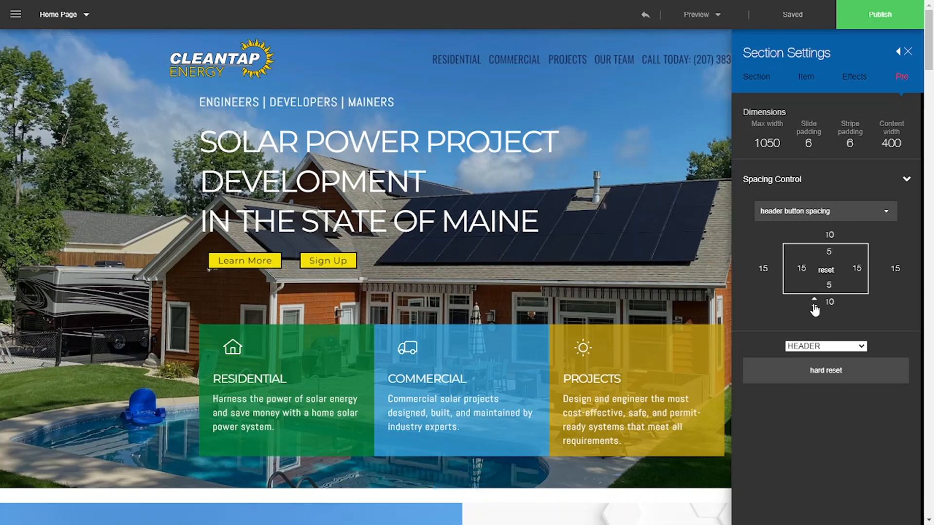
pyautogui.click(908, 52)
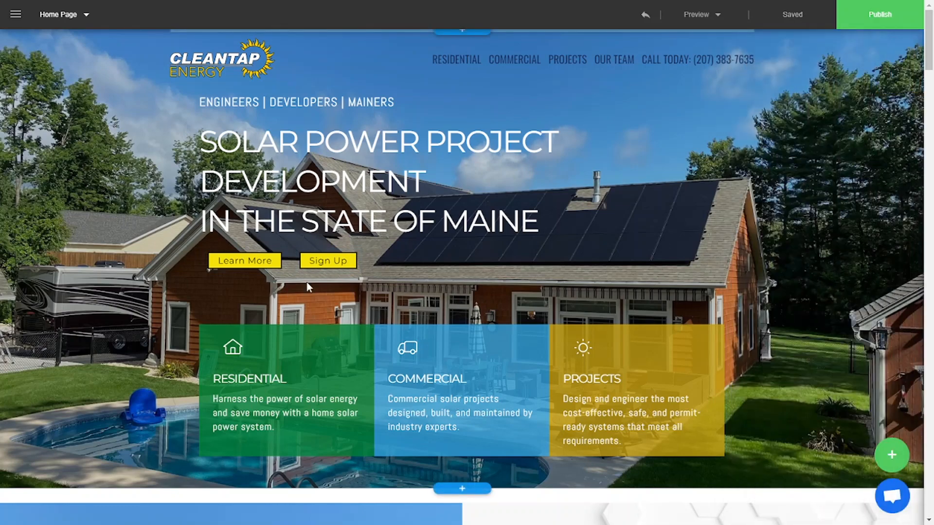
# Round the header buttons' corners by setting their border radius to 15 in the button style.
pyautogui.click(338, 265)
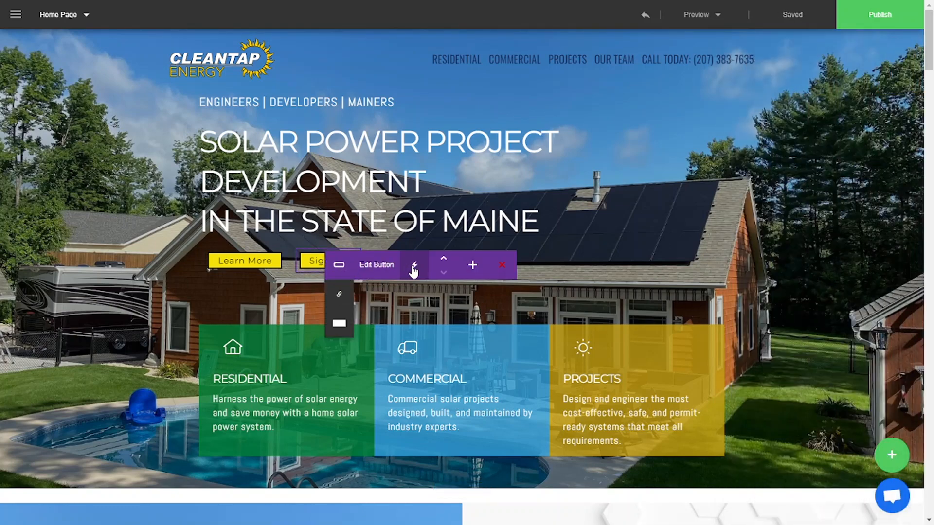
pyautogui.click(413, 267)
pyautogui.click(829, 265)
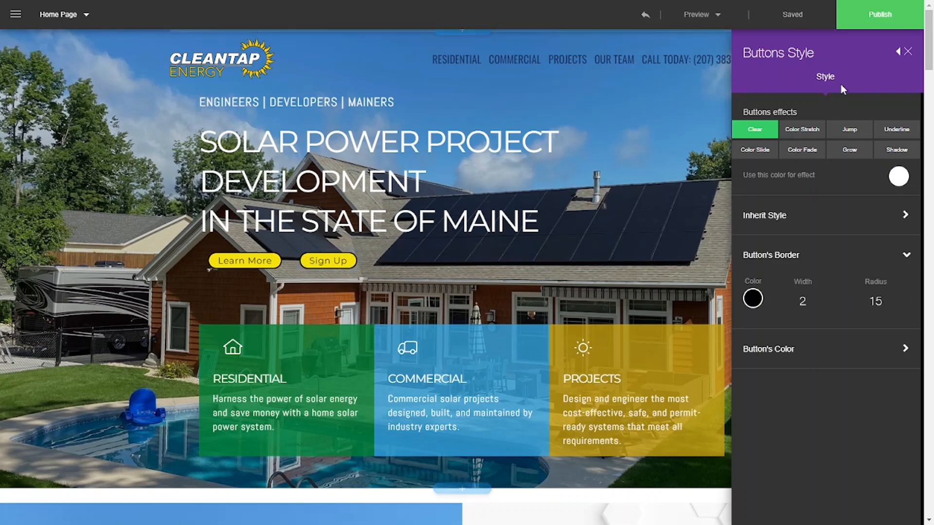
pyautogui.click(908, 51)
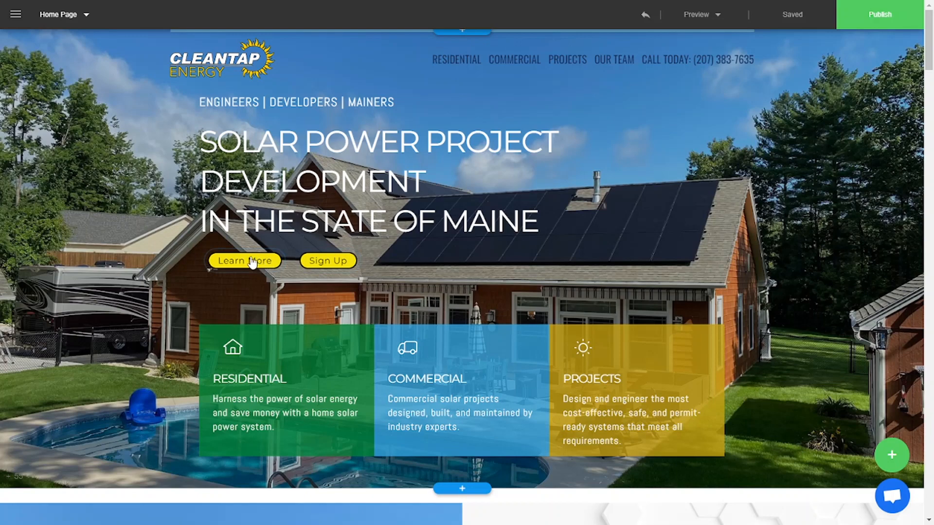
# Set the header buttons' top and bottom inner padding to 15 in the section's spacing control.
pyautogui.click(327, 264)
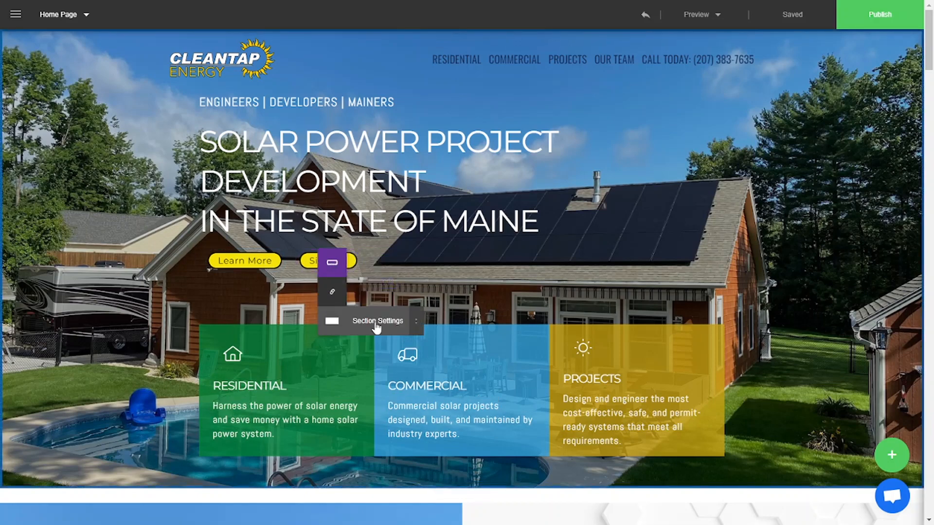
pyautogui.click(340, 322)
pyautogui.click(902, 78)
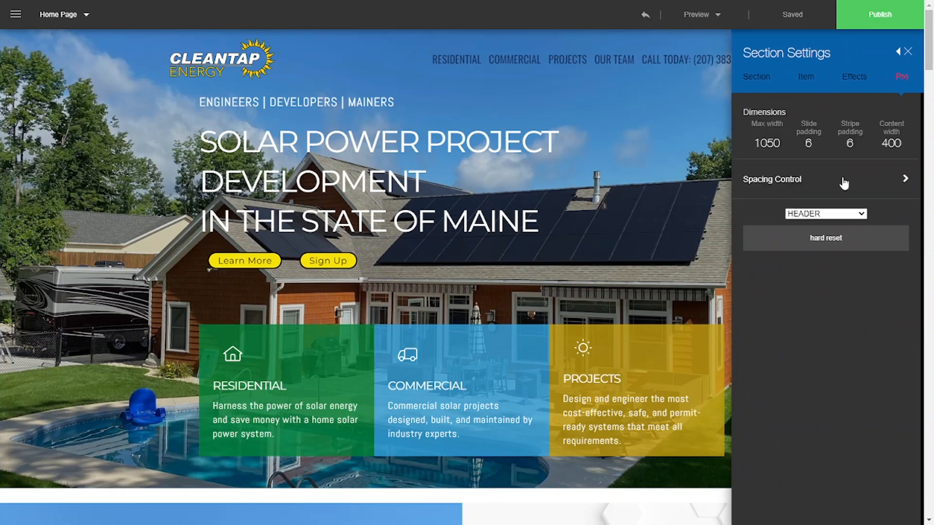
pyautogui.click(801, 184)
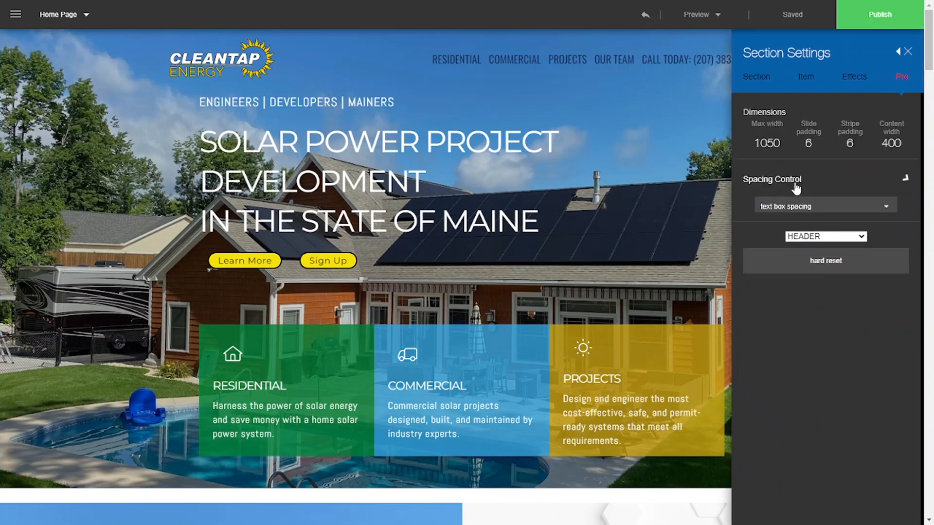
pyautogui.click(803, 217)
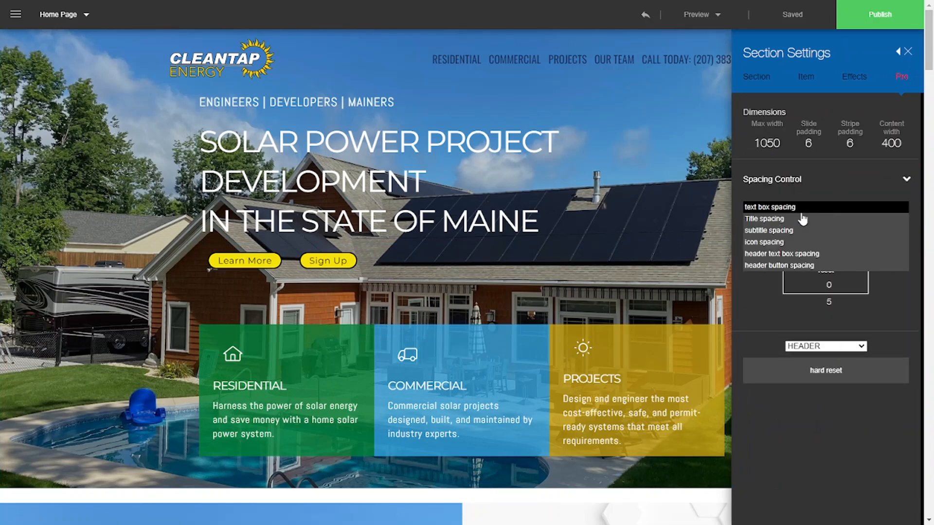
pyautogui.click(806, 266)
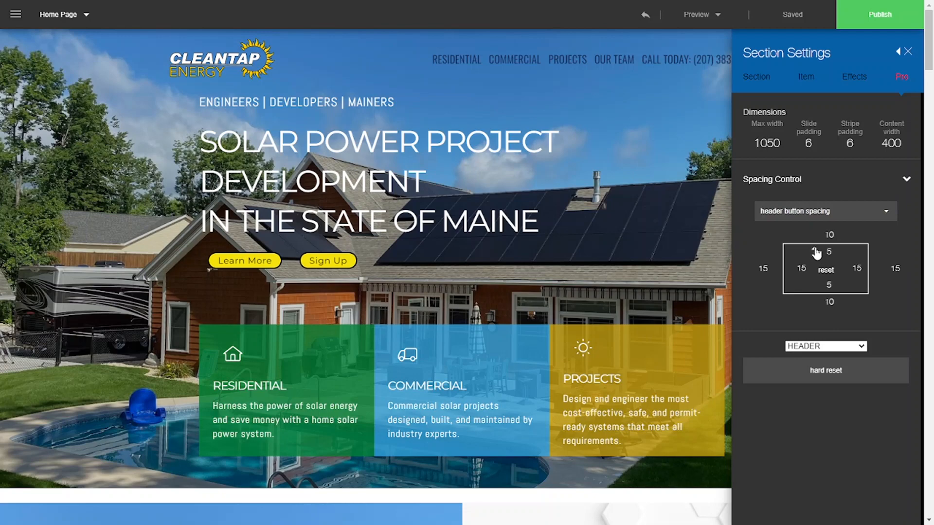
pyautogui.click(815, 251)
pyautogui.click(816, 250)
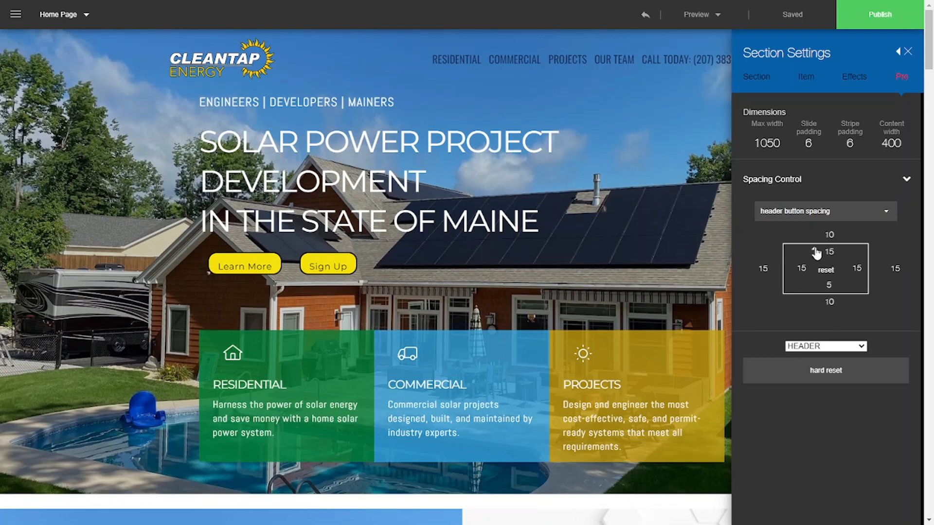
pyautogui.click(814, 284)
pyautogui.click(814, 285)
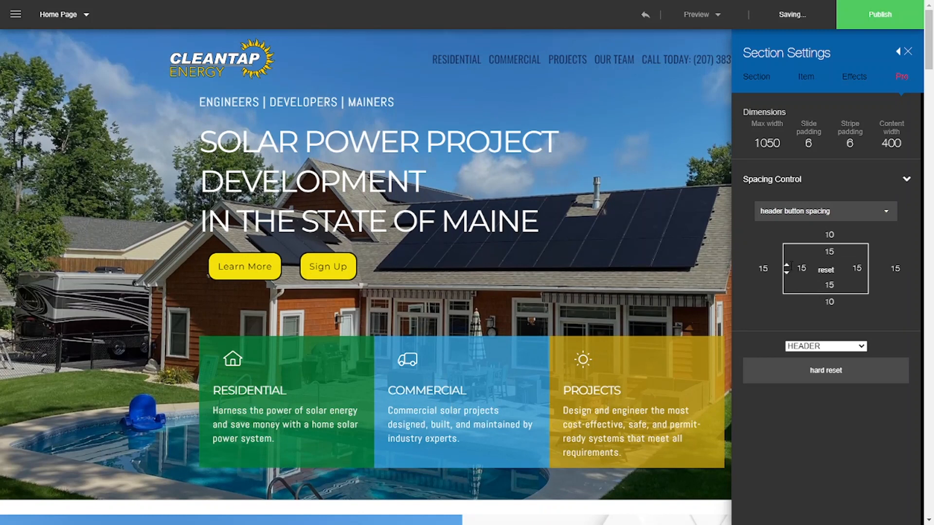
# Set the header buttons' left and right inner padding to 25 and close the section settings.
pyautogui.click(786, 268)
pyautogui.click(787, 268)
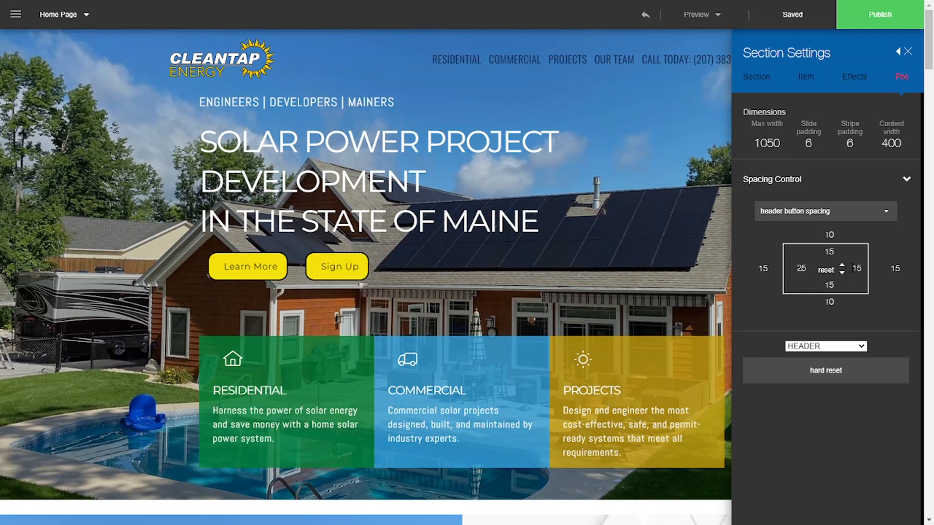
pyautogui.click(843, 267)
pyautogui.click(843, 267)
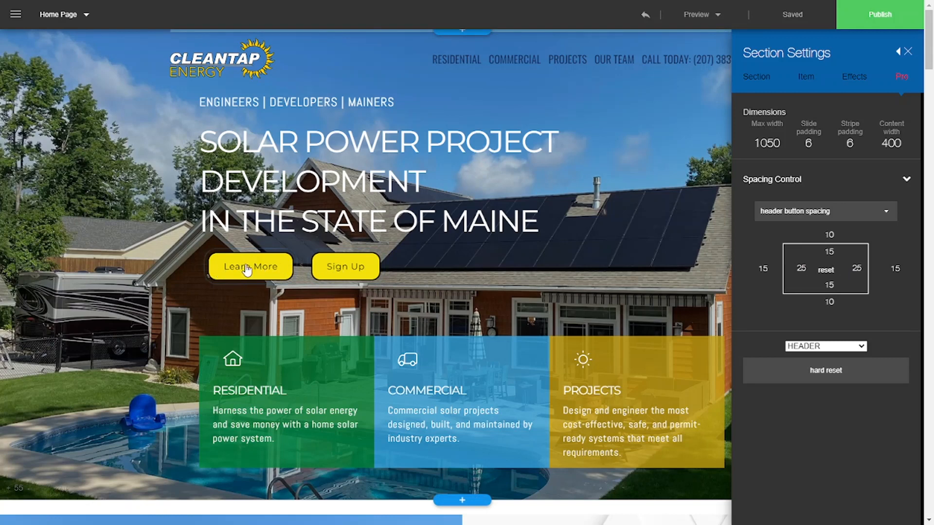
pyautogui.click(908, 51)
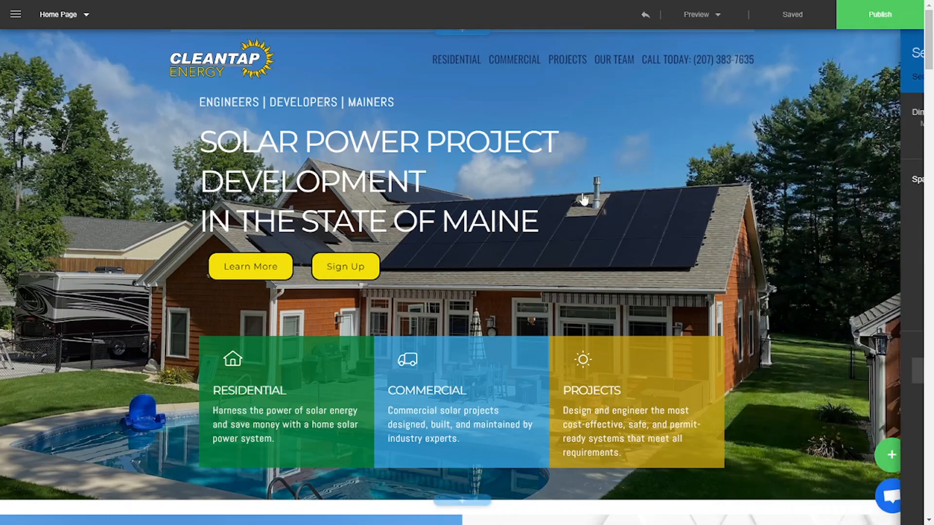
# Set the top and bottom inner padding of the header section's Title spacing to 10.
pyautogui.click(351, 272)
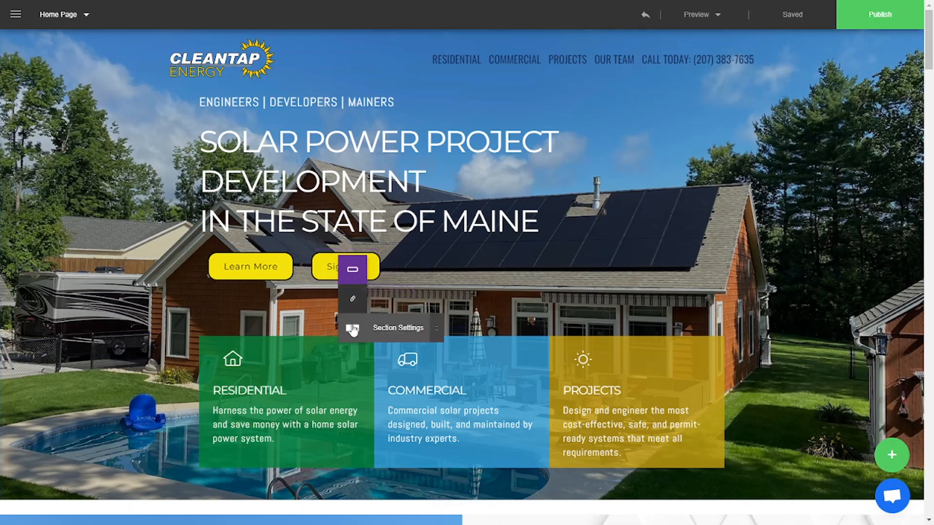
pyautogui.click(383, 330)
pyautogui.click(903, 78)
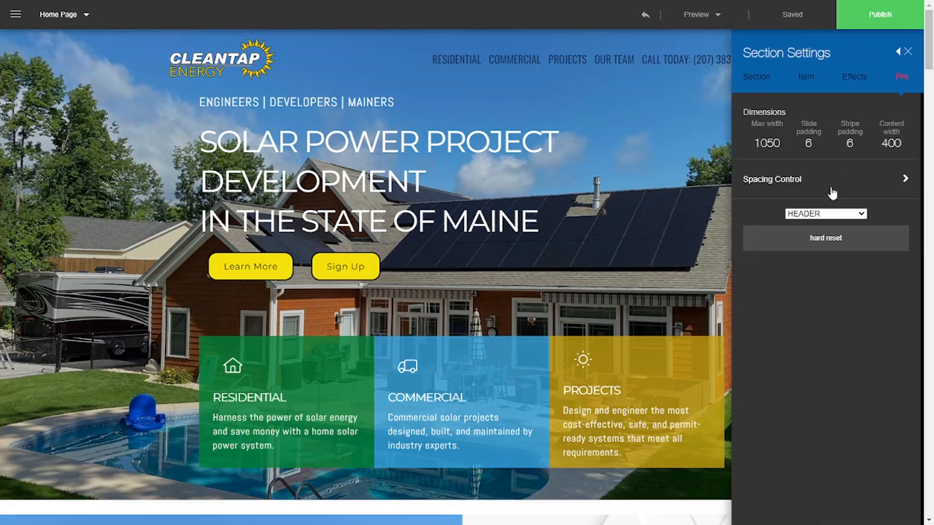
pyautogui.click(830, 190)
pyautogui.click(824, 209)
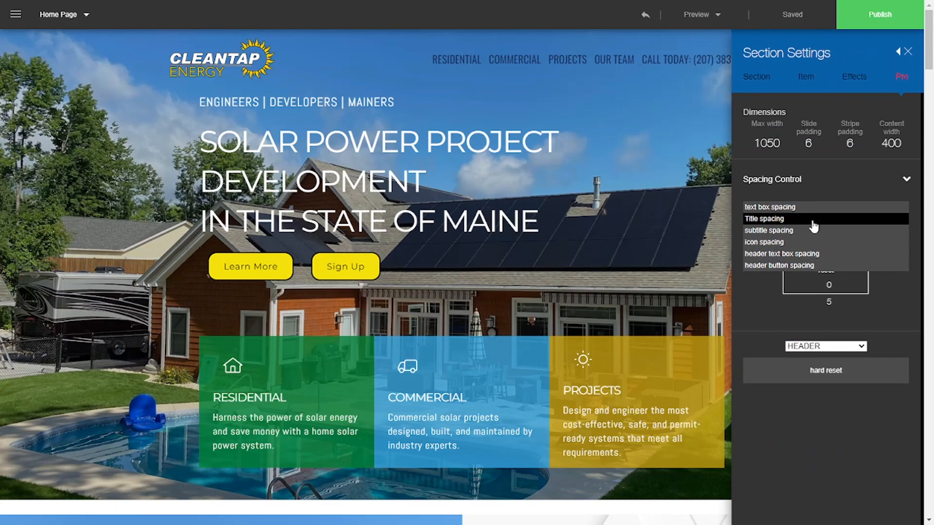
pyautogui.click(813, 220)
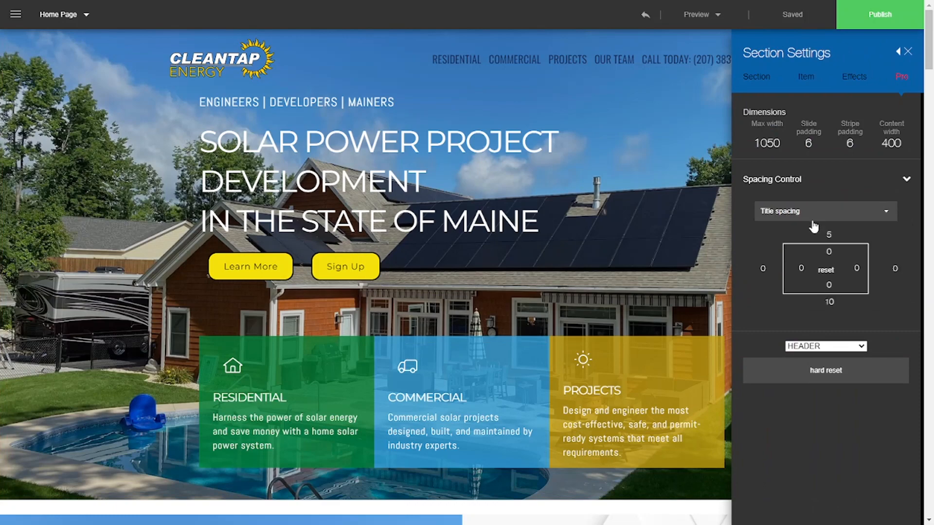
pyautogui.click(814, 251)
pyautogui.click(815, 251)
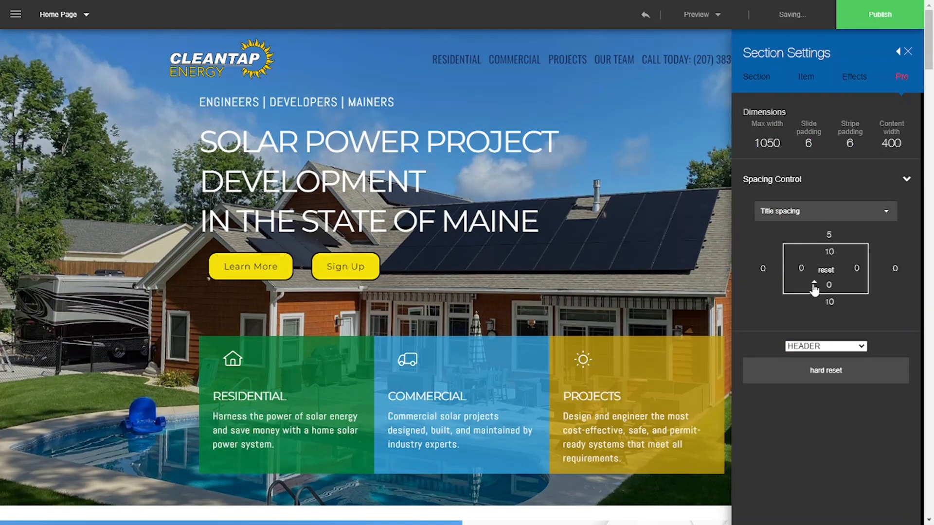
pyautogui.click(814, 285)
pyautogui.click(814, 285)
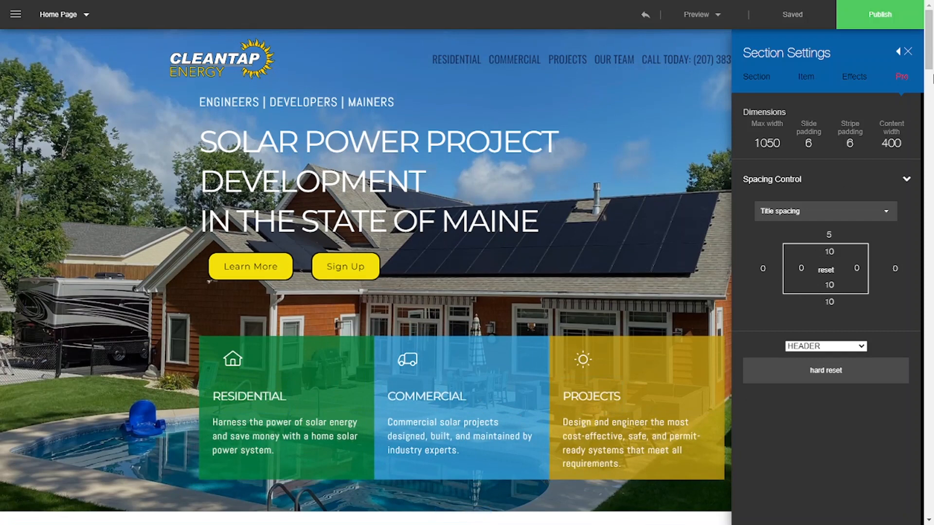
# Set the top outer margin of the header section's subtitle spacing to 10, keeping its top inner padding at 0.
pyautogui.click(827, 211)
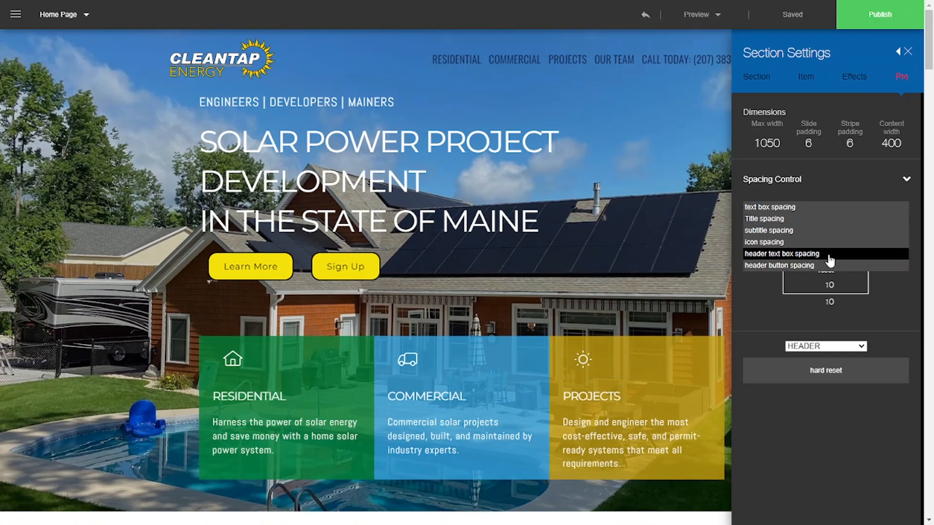
pyautogui.click(831, 231)
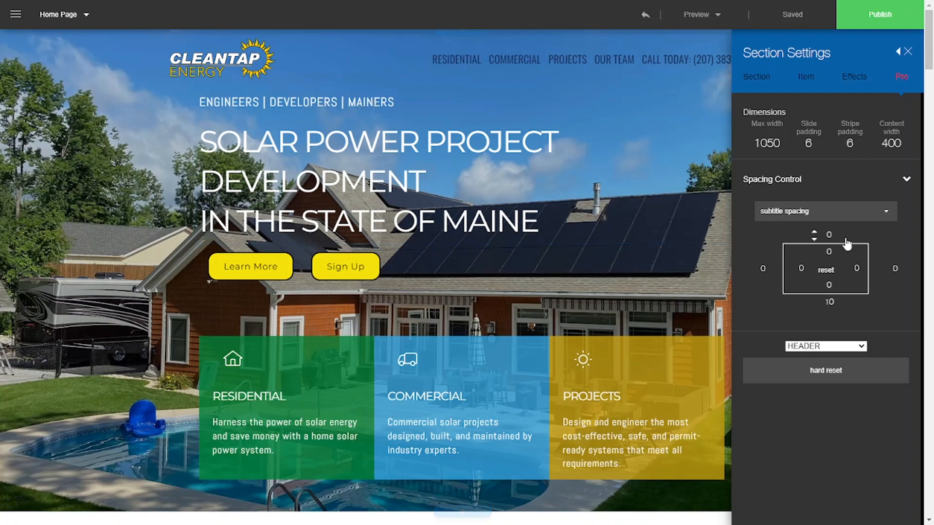
pyautogui.click(816, 236)
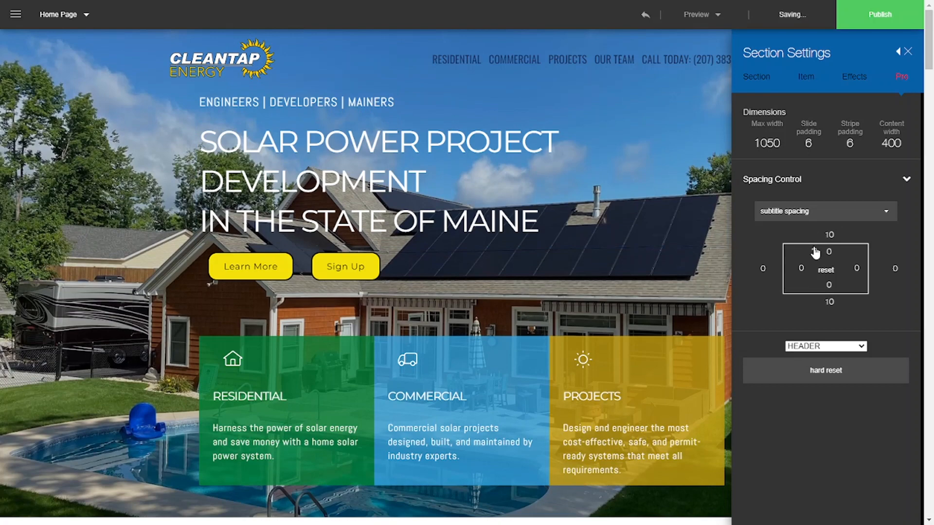
pyautogui.click(815, 251)
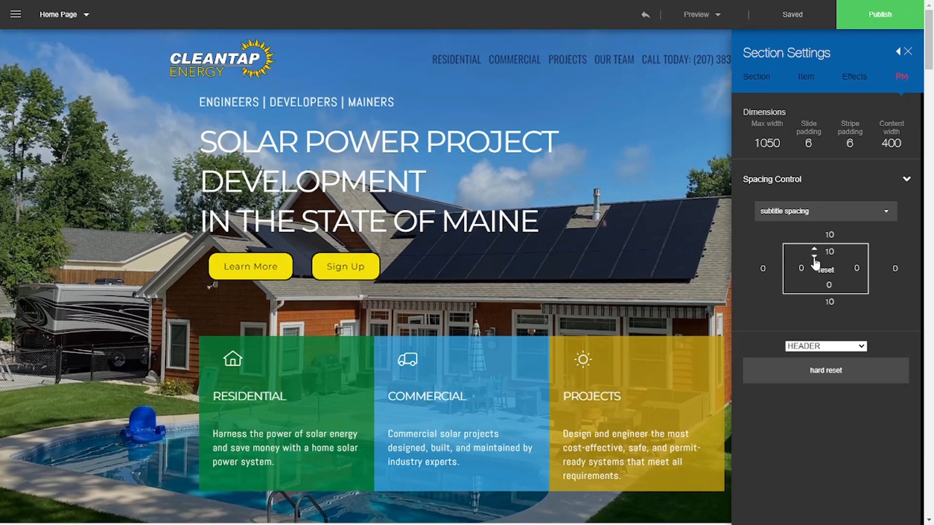
pyautogui.click(815, 256)
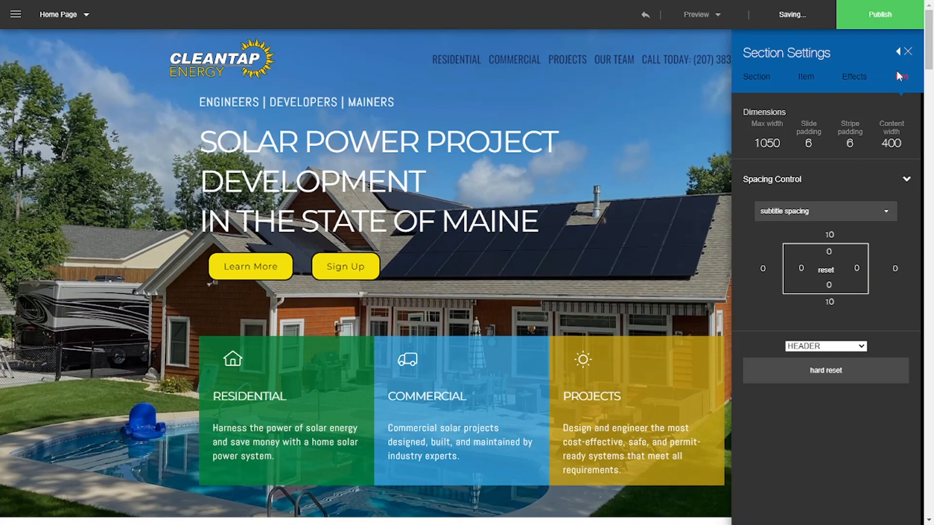
# Reset all header button spacing values in the header section's spacing control.
pyautogui.click(813, 212)
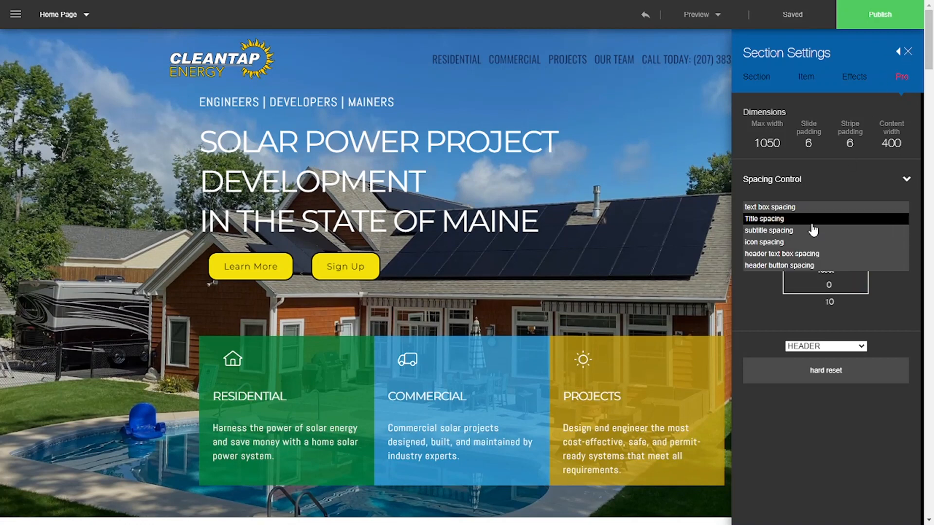
pyautogui.click(817, 266)
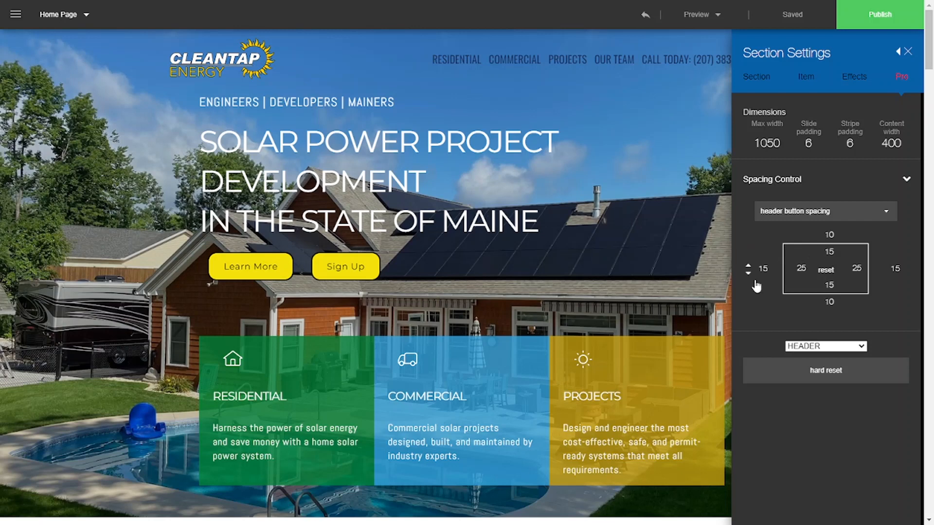
pyautogui.click(826, 270)
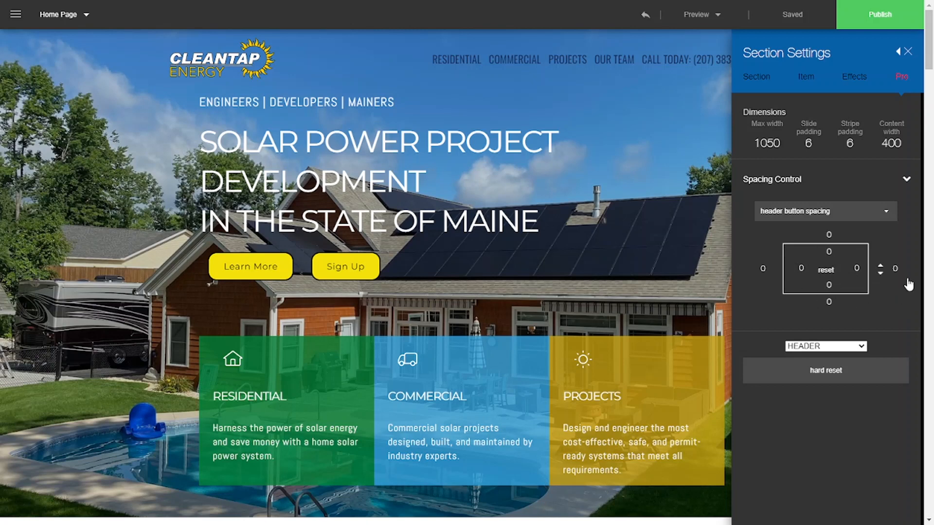
# Reset the header section's icon spacing and header text box spacing, and close the section settings.
pyautogui.click(815, 222)
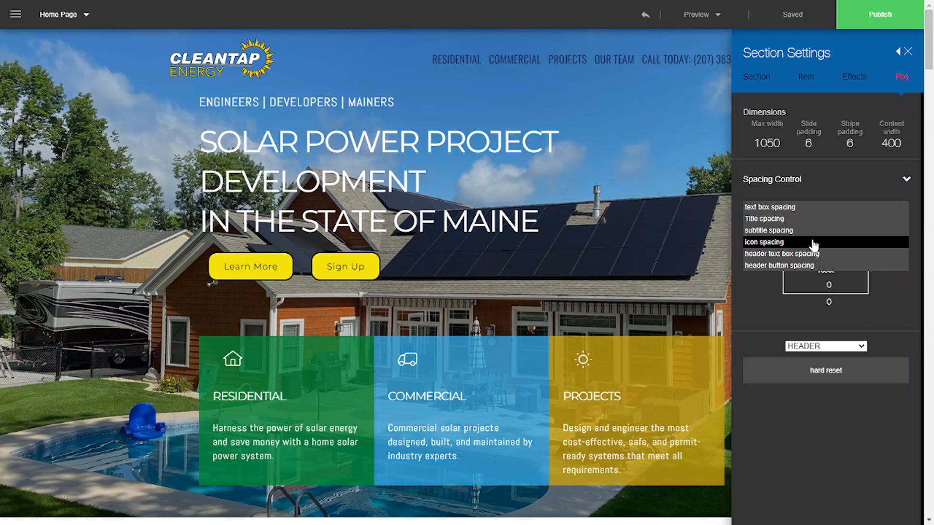
pyautogui.click(814, 243)
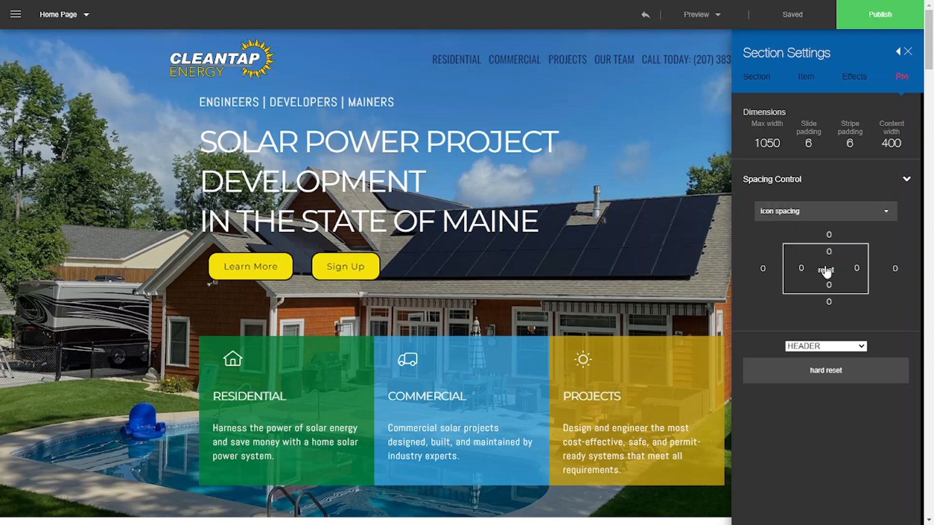
pyautogui.click(812, 223)
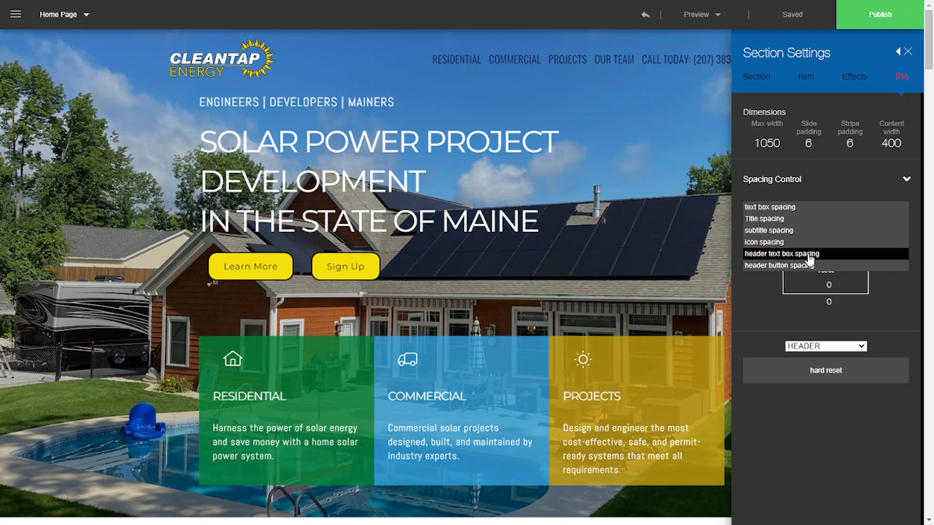
pyautogui.click(810, 253)
pyautogui.click(827, 273)
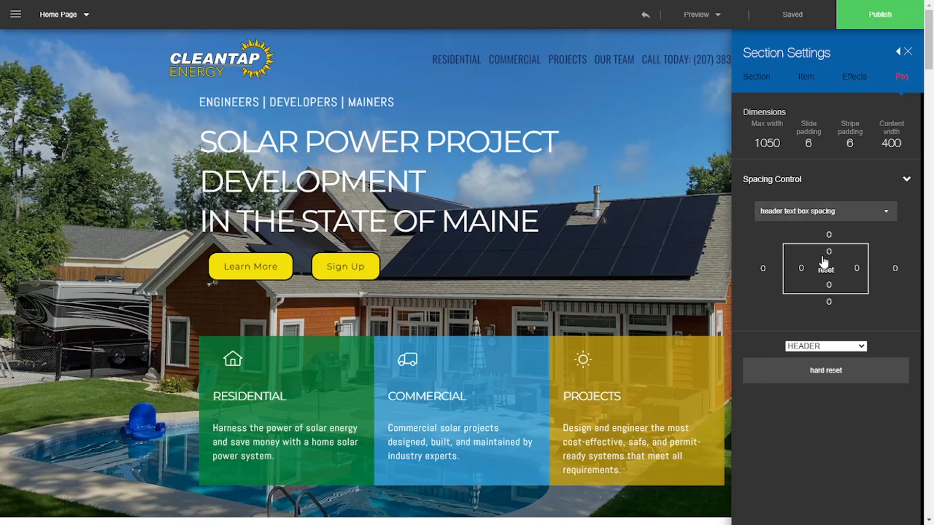
pyautogui.click(806, 212)
pyautogui.click(818, 191)
pyautogui.click(908, 51)
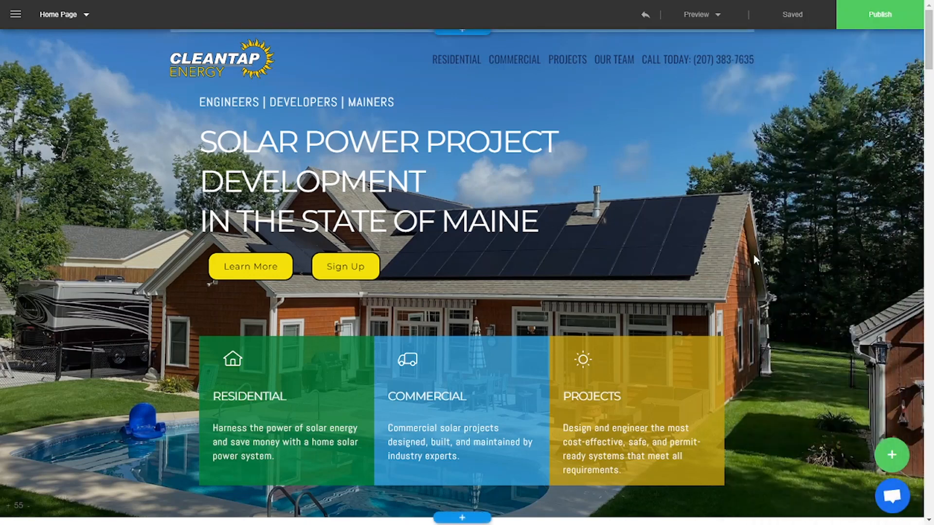
pyautogui.scroll(-15, 736, 229)
pyautogui.scroll(-5, 539, 219)
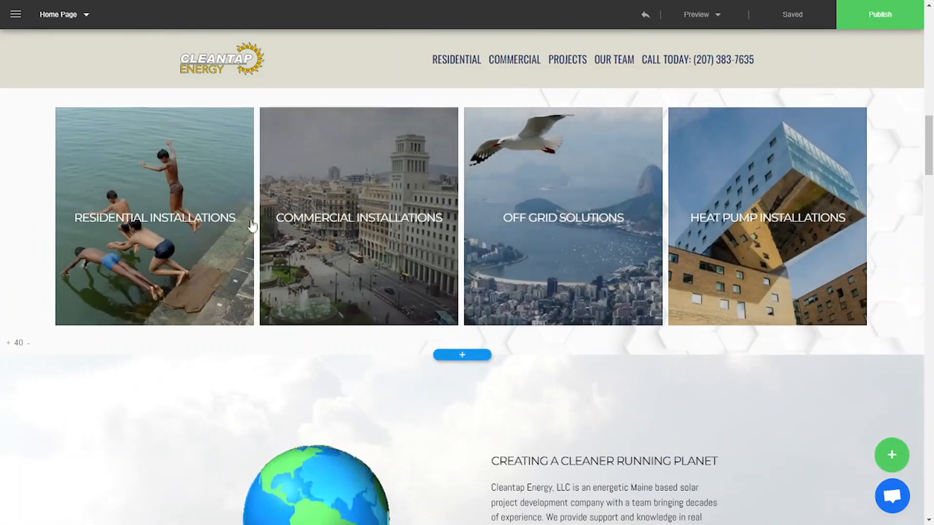
pyautogui.scroll(-3, 526, 245)
pyautogui.scroll(2, 530, 241)
pyautogui.scroll(20, 532, 241)
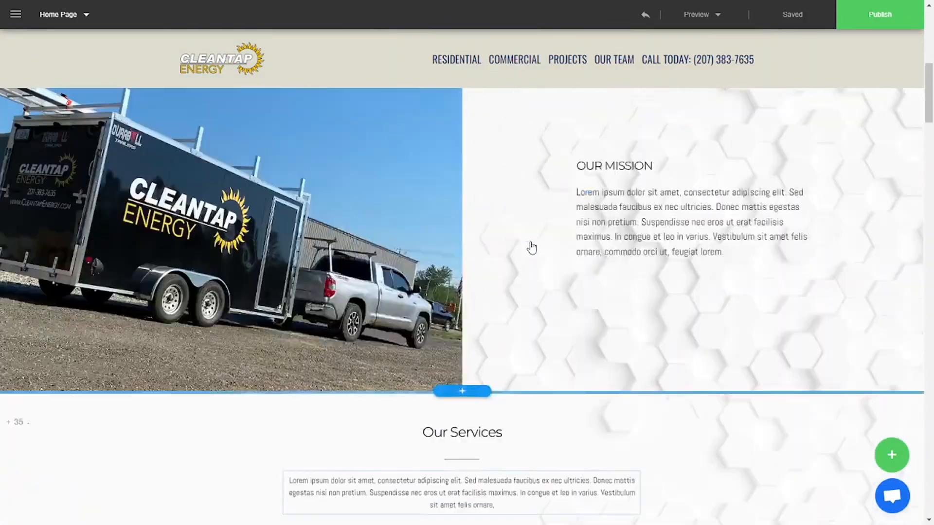